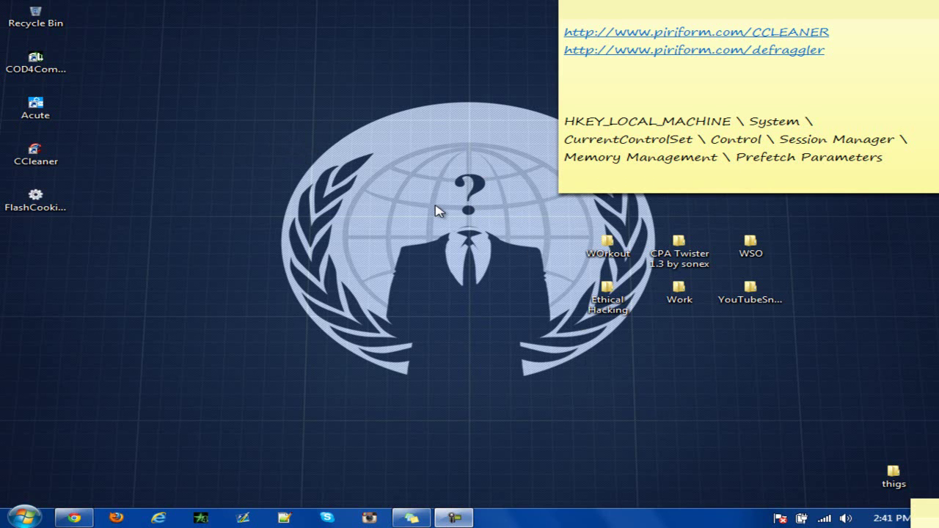
Launch the Registry Editor by running regedit.
key(super)
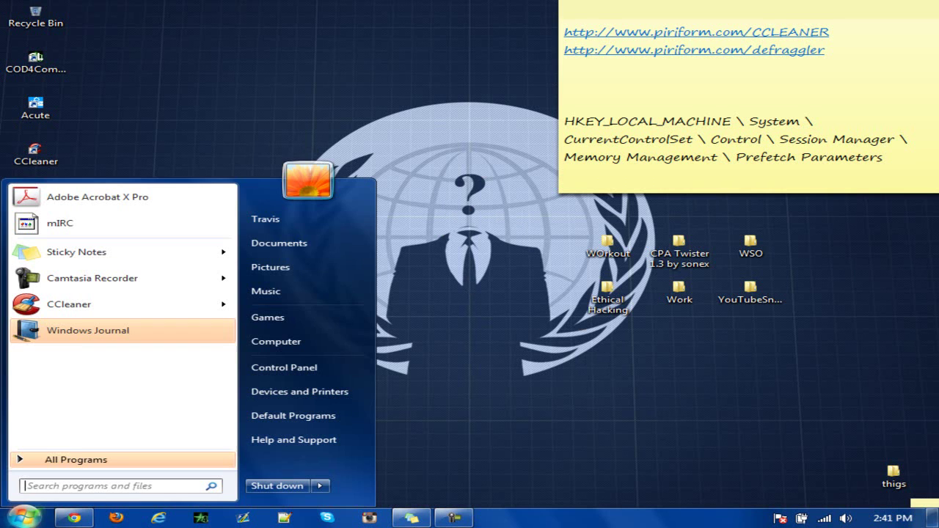
text(regedti)
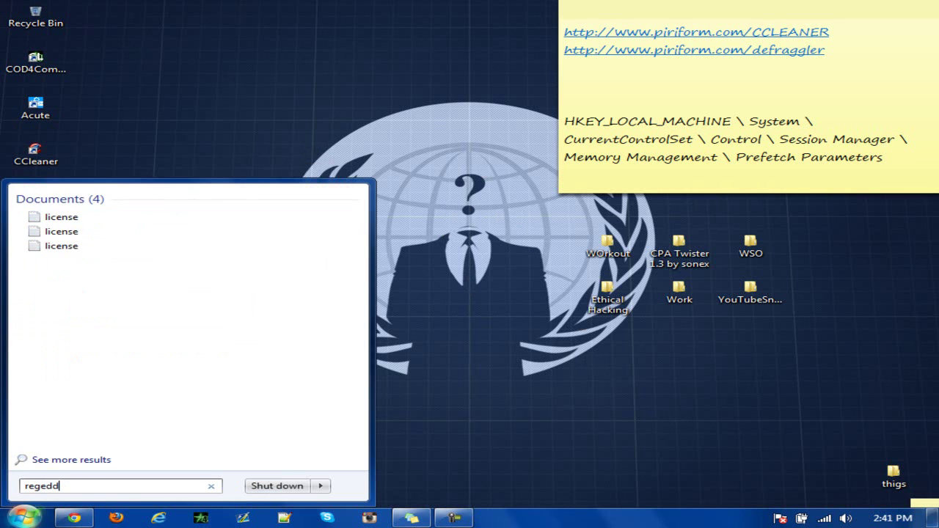
key(BackSpace)
key(BackSpace)
text(it)
key(Return)
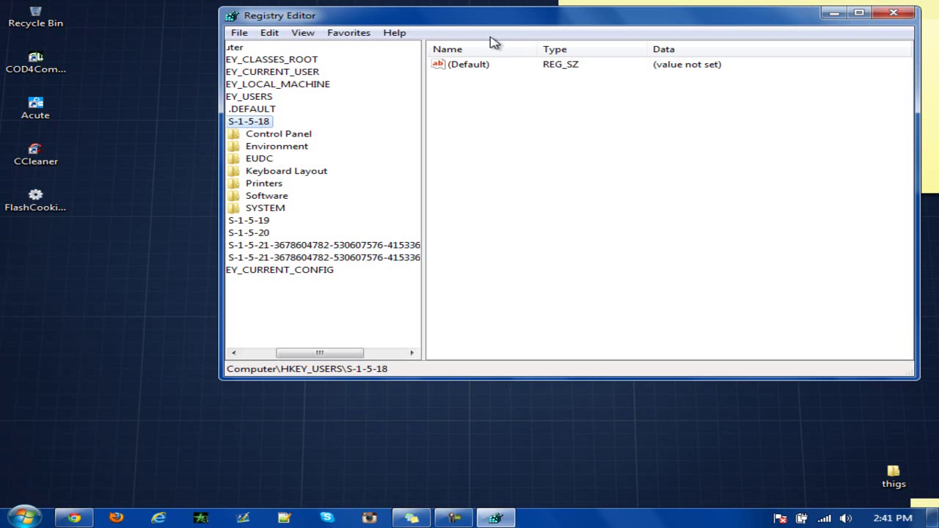
Move the Registry Editor window beside the sticky note and highlight the note's registry path to Prefetch Parameters.
drag(376, 20, 168, 109)
click(780, 139)
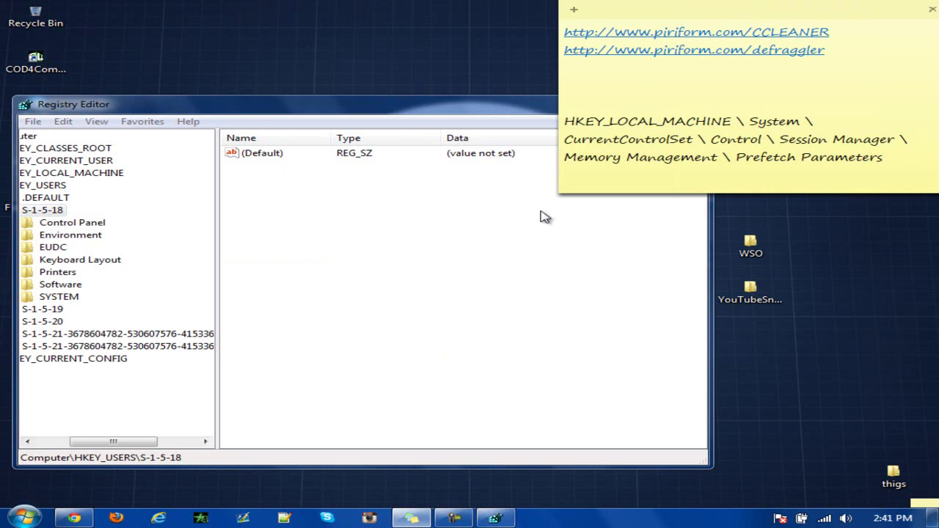
drag(906, 153, 534, 127)
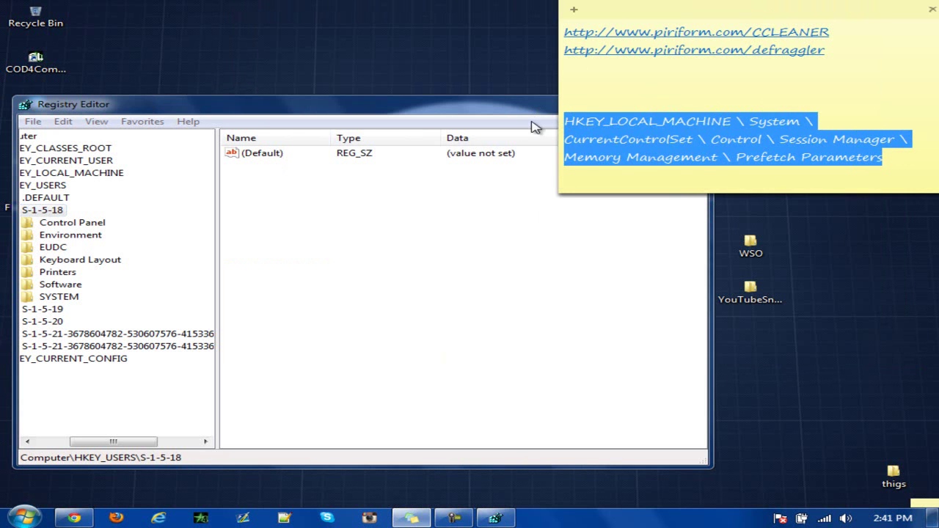
click(641, 138)
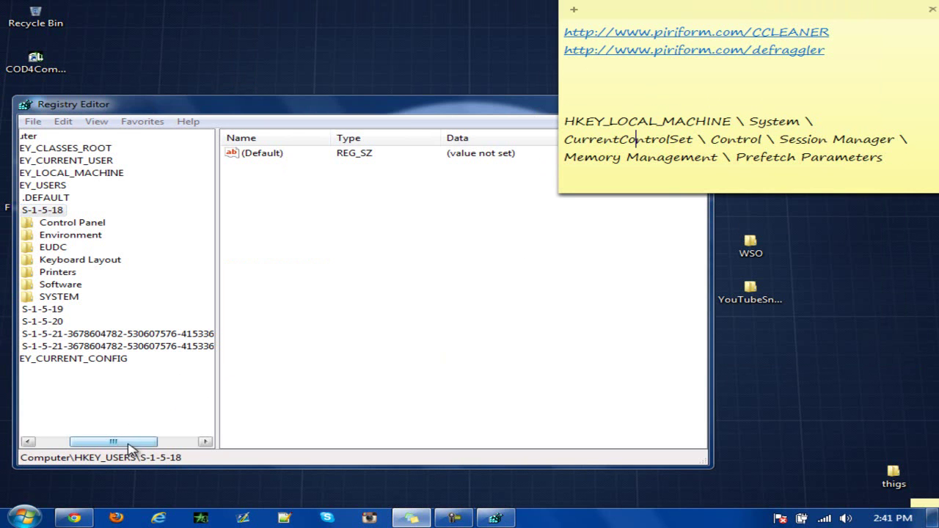
Collapse the S-1-5-18 and HKEY_USERS branches in the registry tree and bring the sticky note's path back into view.
drag(96, 442, 62, 452)
click(66, 210)
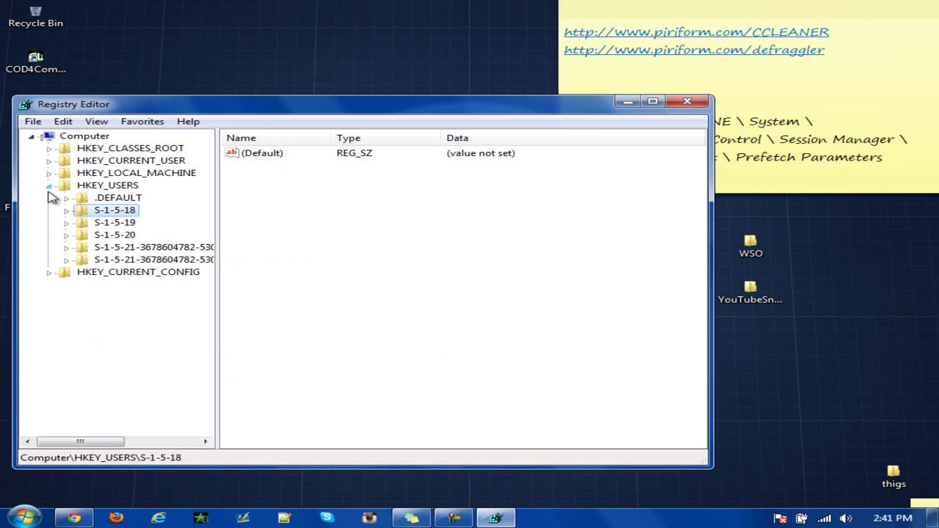
click(49, 186)
click(766, 148)
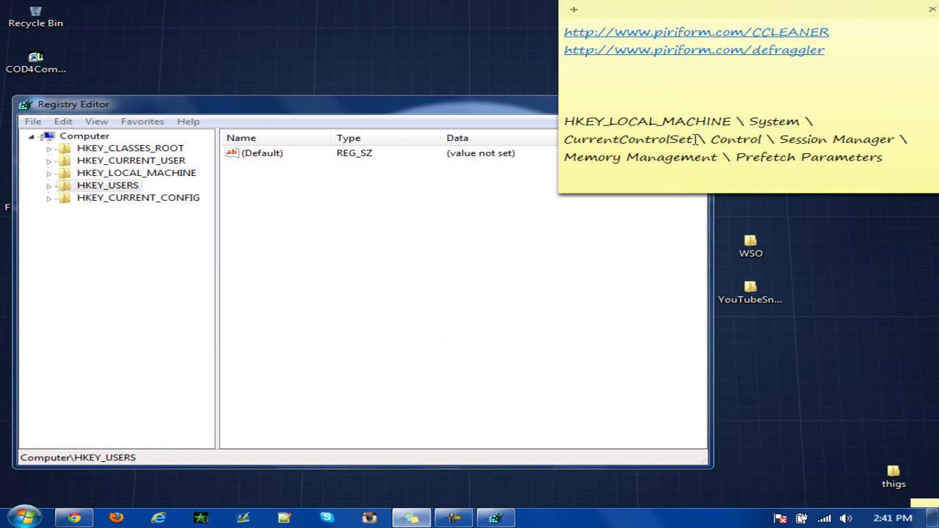
Expand HKEY_LOCAL_MACHINE and its SYSTEM key, and arrange the registry window and sticky note so both can be read.
click(48, 173)
click(66, 260)
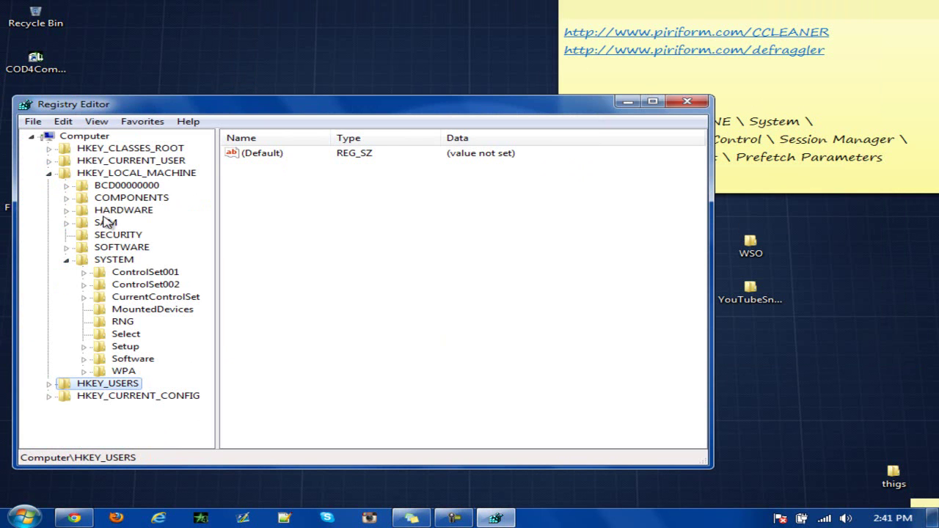
drag(248, 111, 217, 122)
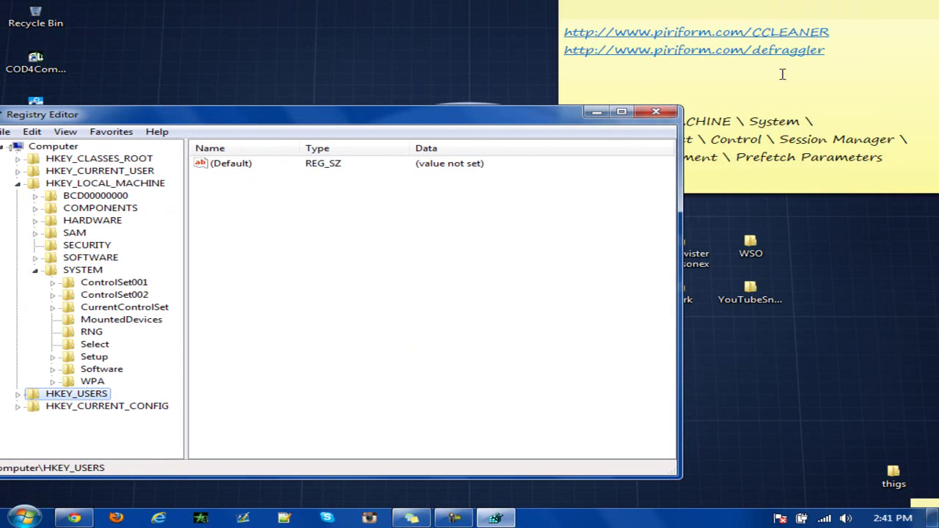
click(767, 19)
drag(780, 15, 796, 14)
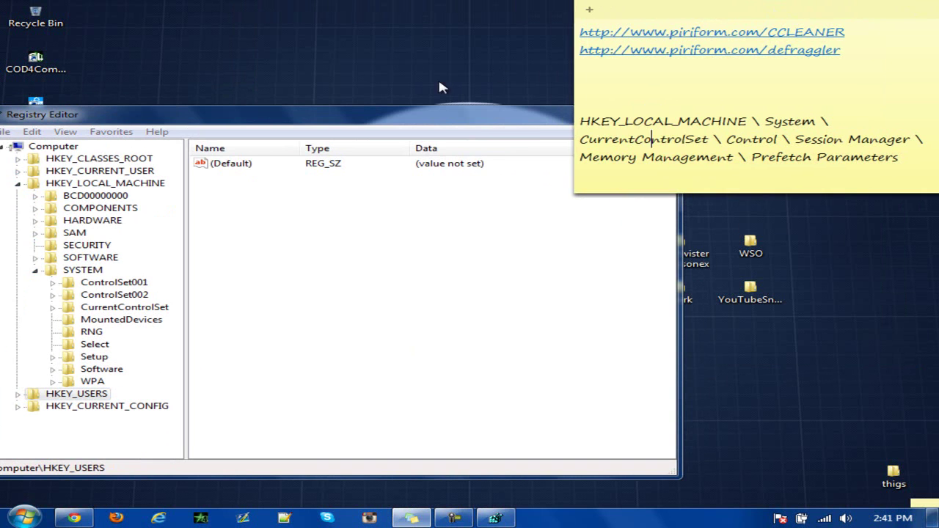
click(438, 117)
drag(599, 224, 461, 107)
click(822, 129)
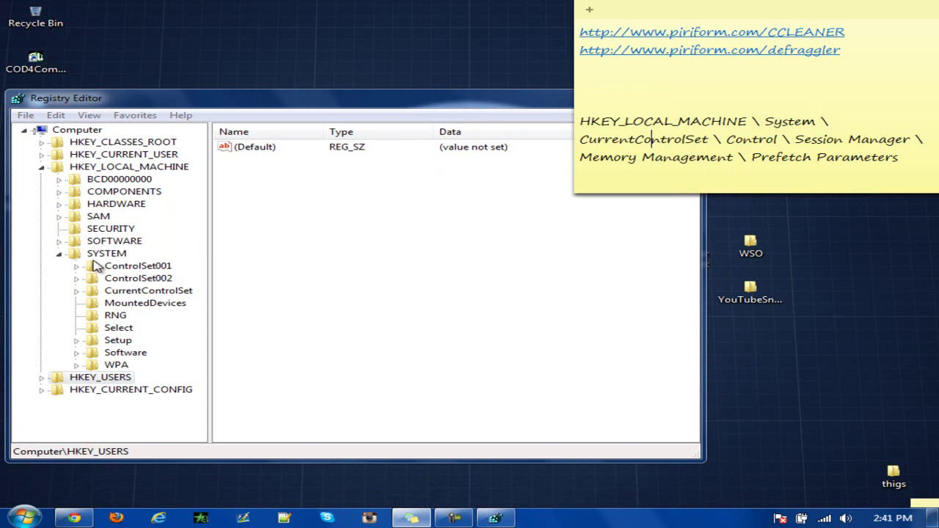
Expand CurrentControlSet, Control and Session Manager under the SYSTEM key, following the path in the sticky note.
click(77, 291)
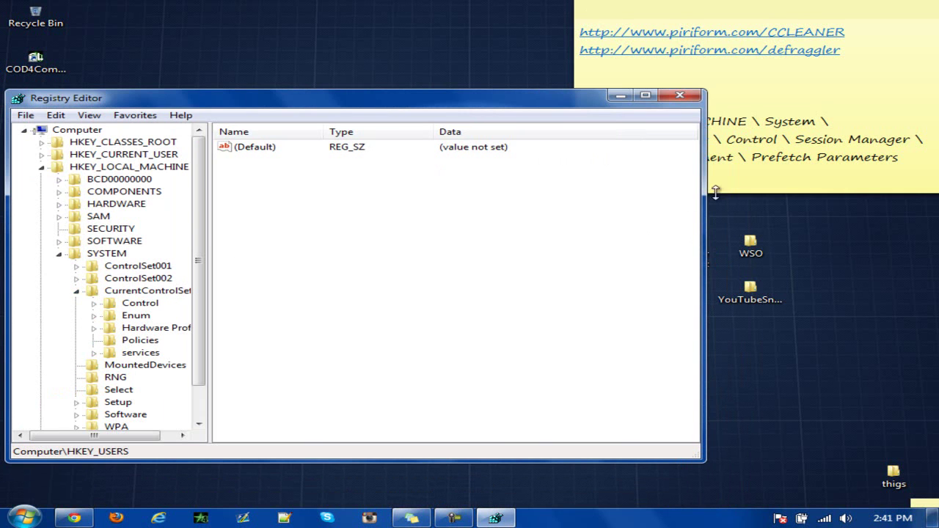
click(94, 303)
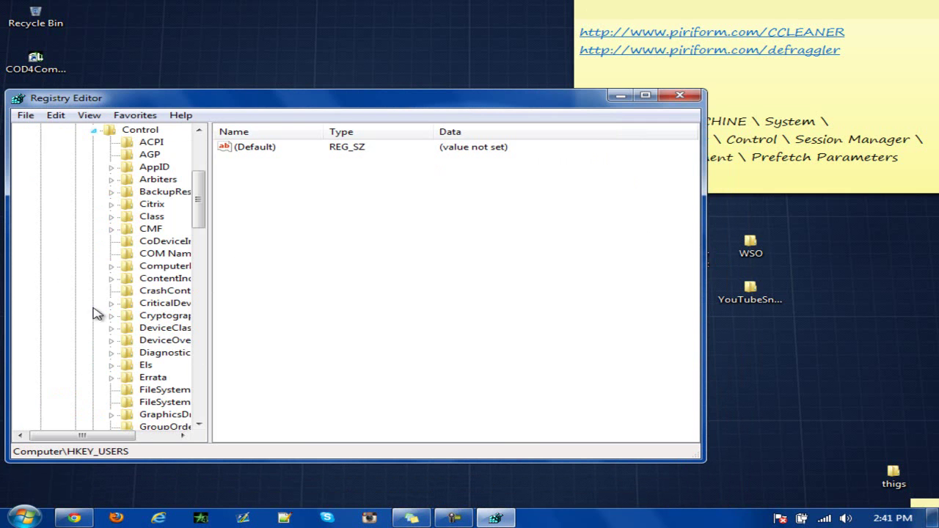
drag(199, 220, 199, 332)
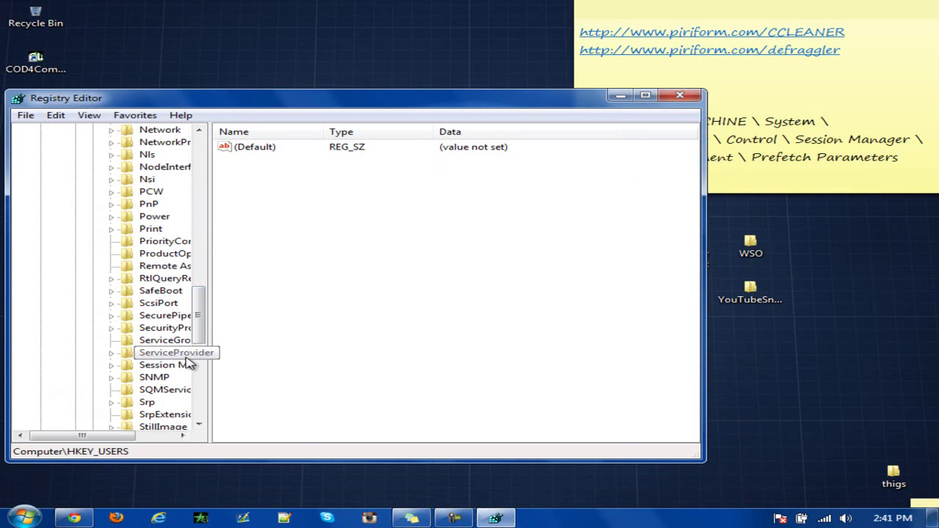
click(111, 366)
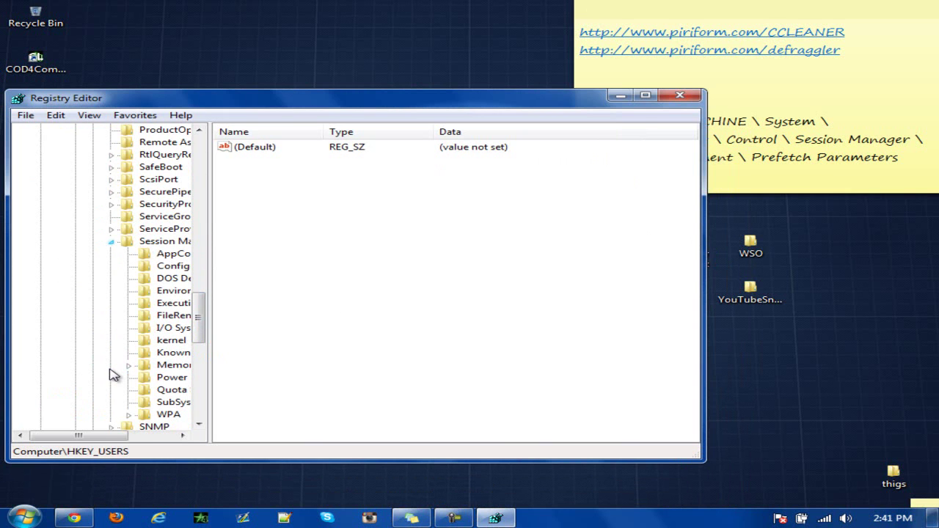
click(753, 176)
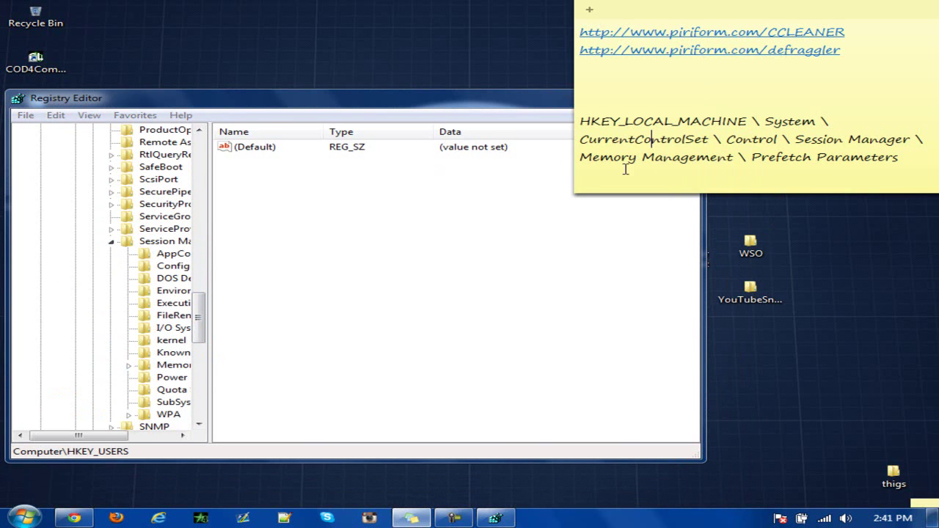
Expand Memory Management under Session Manager and select the PrefetchParameters key.
drag(105, 434, 138, 434)
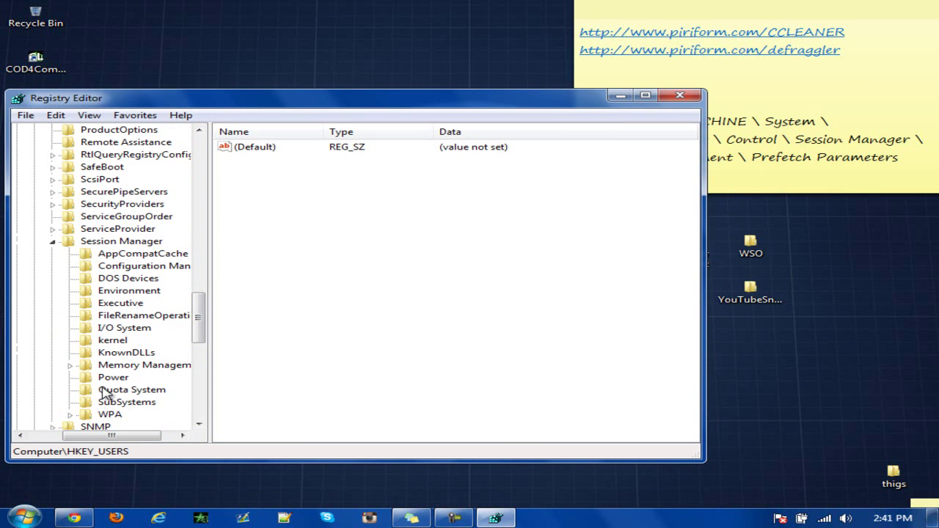
click(71, 366)
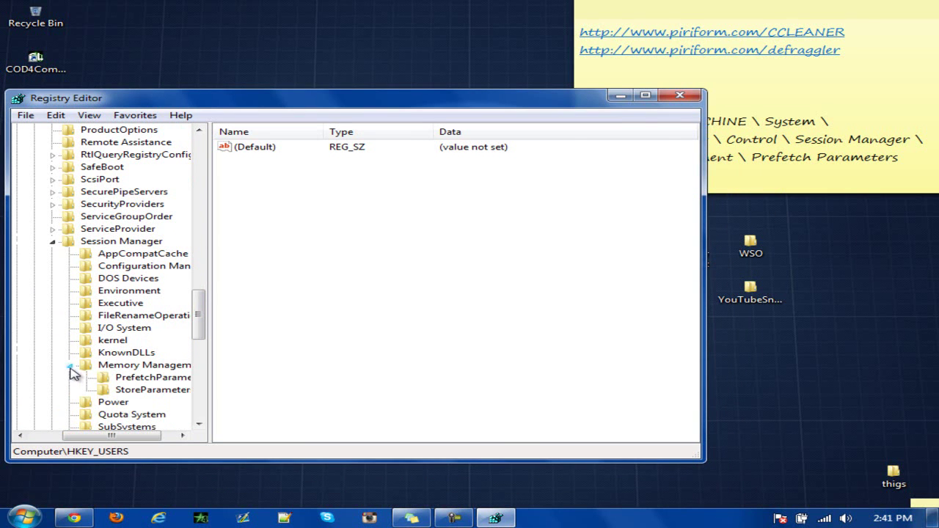
click(746, 182)
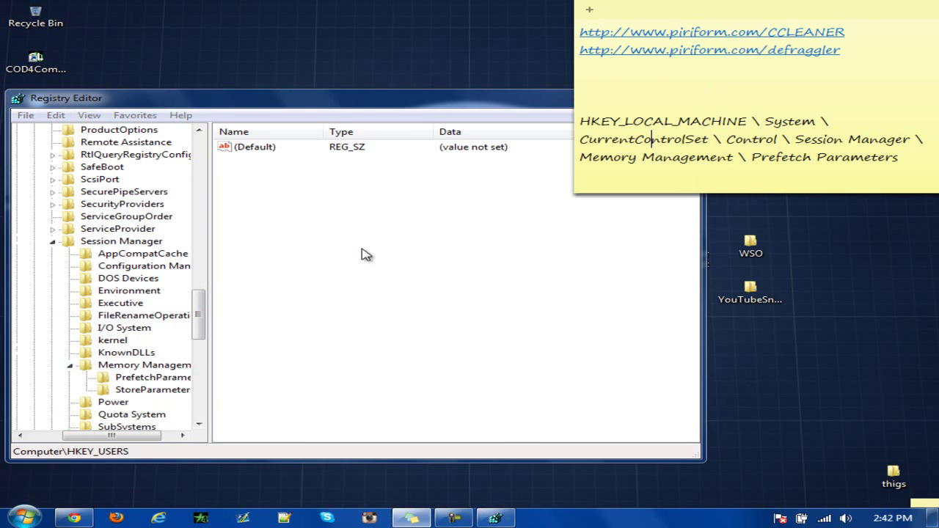
click(160, 381)
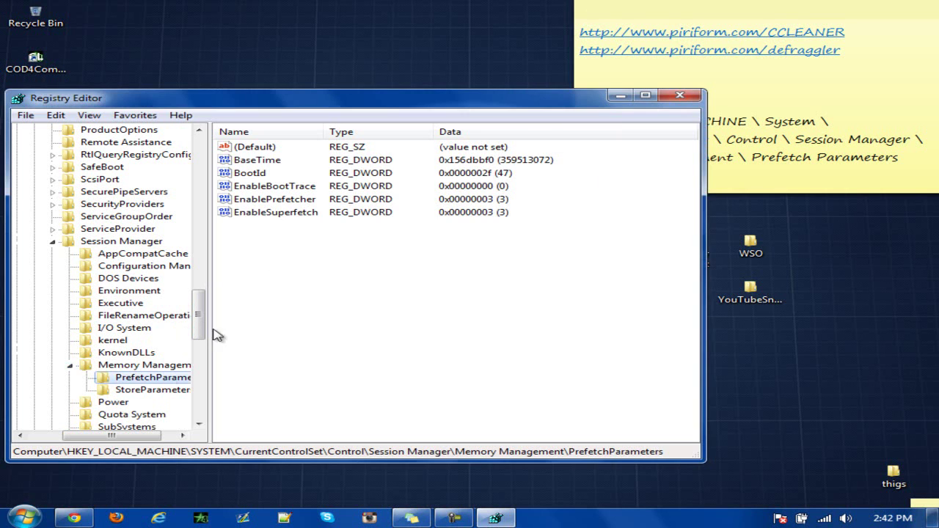
Set the EnableSuperfetch value data to 0 and close the Registry Editor.
click(300, 217)
double_click(299, 217)
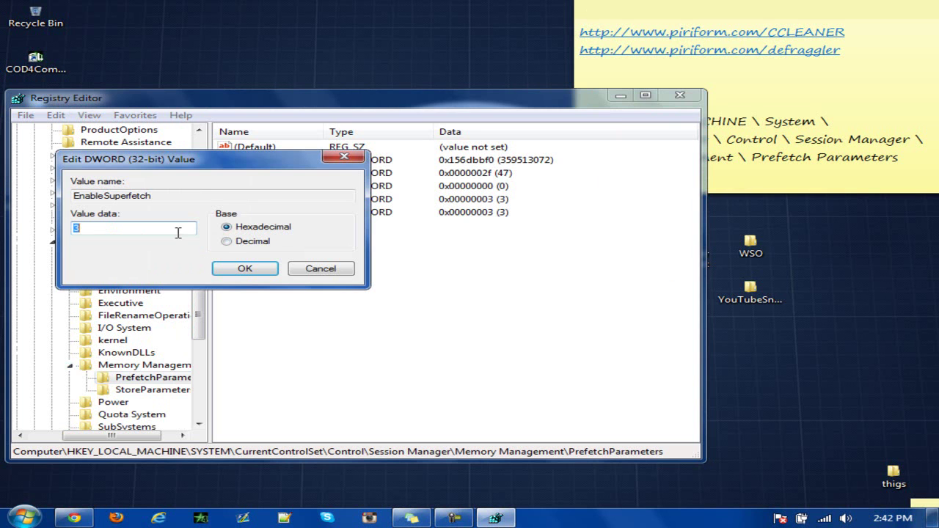
text(0)
click(246, 270)
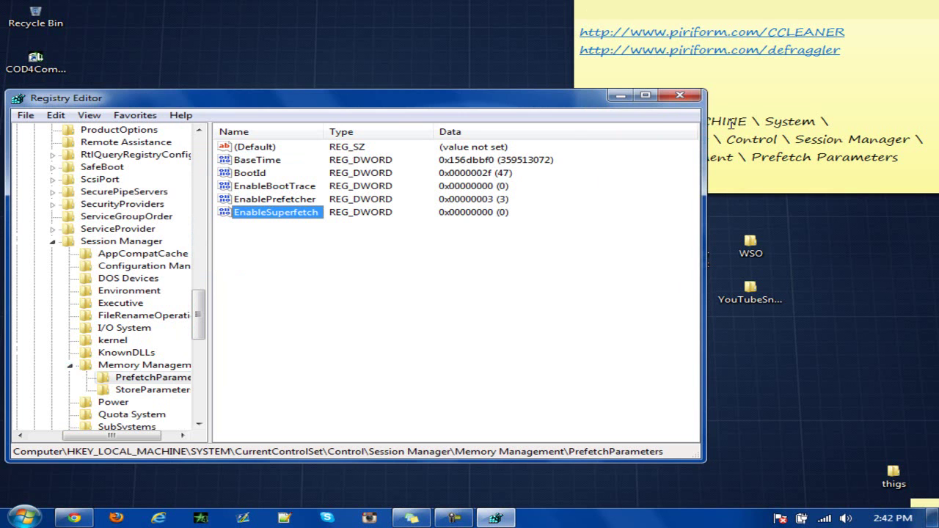
click(679, 95)
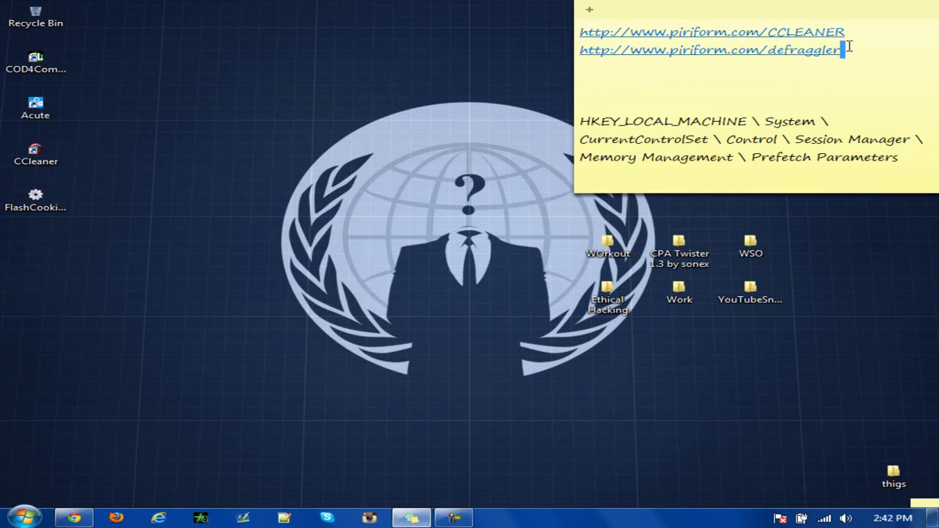
Highlight the Piriform CCleaner and Defraggler download links in the sticky note.
drag(845, 49, 538, 6)
click(729, 74)
click(849, 32)
drag(826, 49, 580, 53)
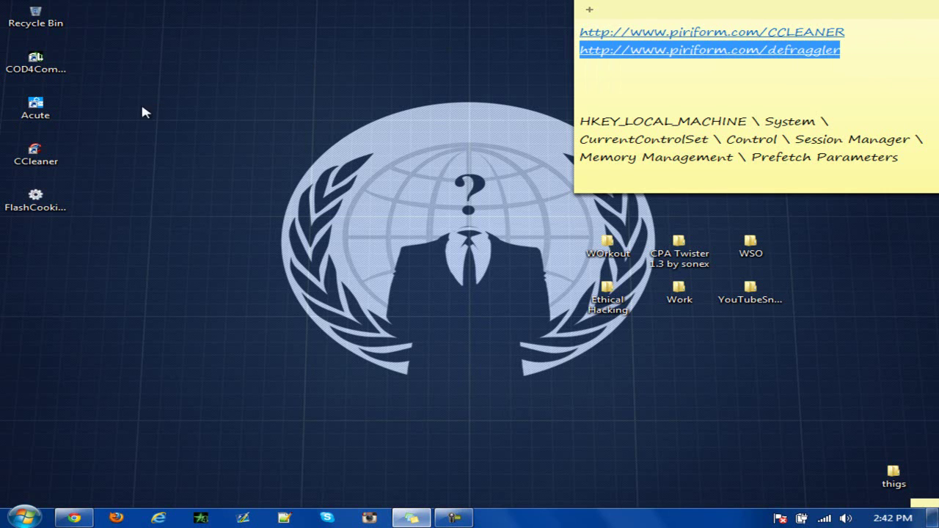
Open CCleaner from the desktop and review the Windows cleaning options.
double_click(36, 153)
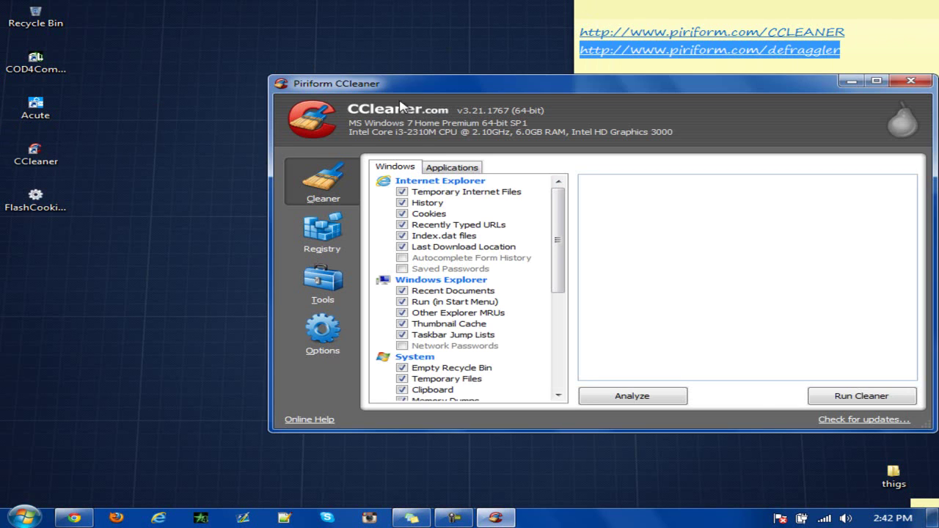
drag(409, 83, 268, 88)
drag(414, 223, 409, 308)
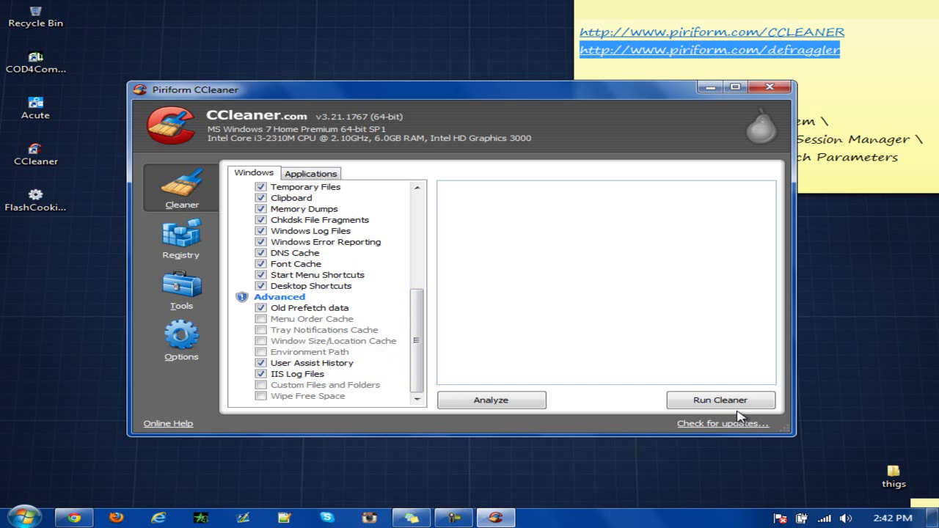
scroll(359, 294, up, 5)
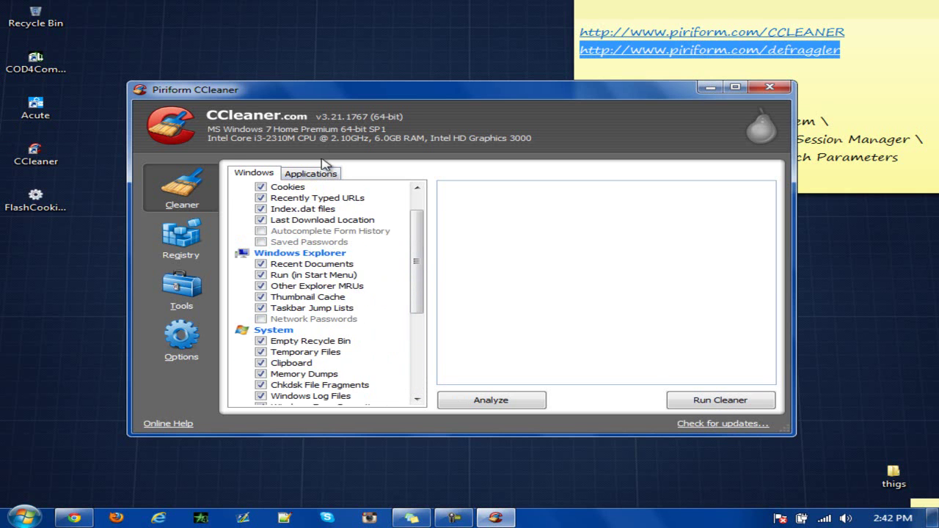
Review the Applications cleaning options and run the cleaner with the current selections.
click(321, 176)
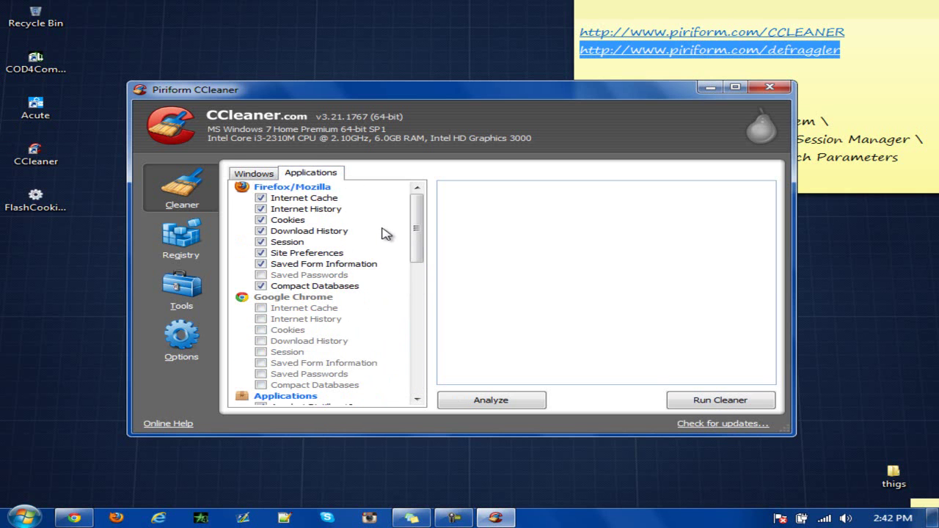
drag(416, 235, 420, 400)
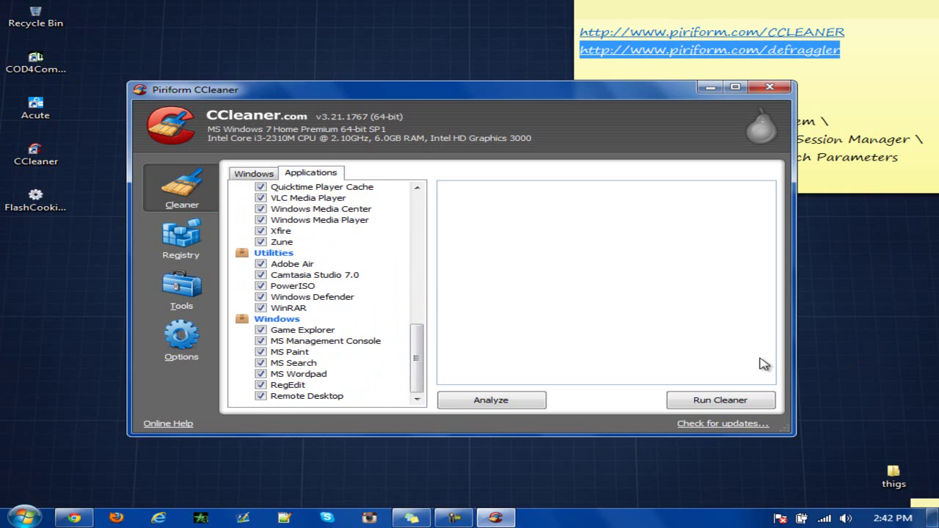
click(680, 400)
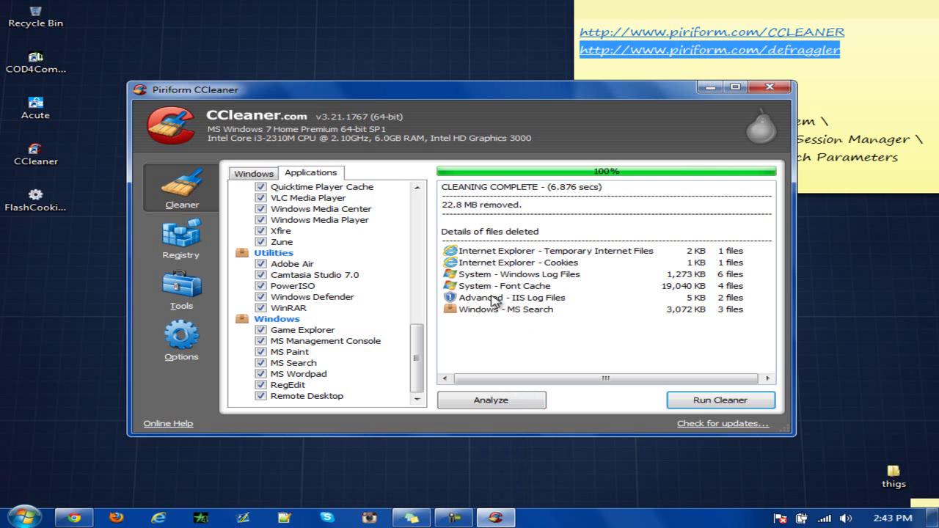
Scan the registry for issues with all of CCleaner's registry categories enabled.
click(166, 249)
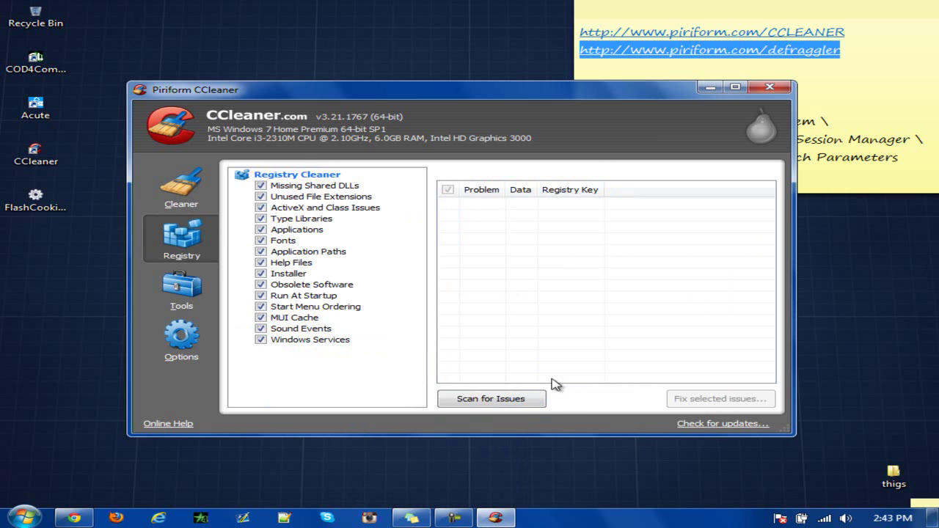
click(526, 404)
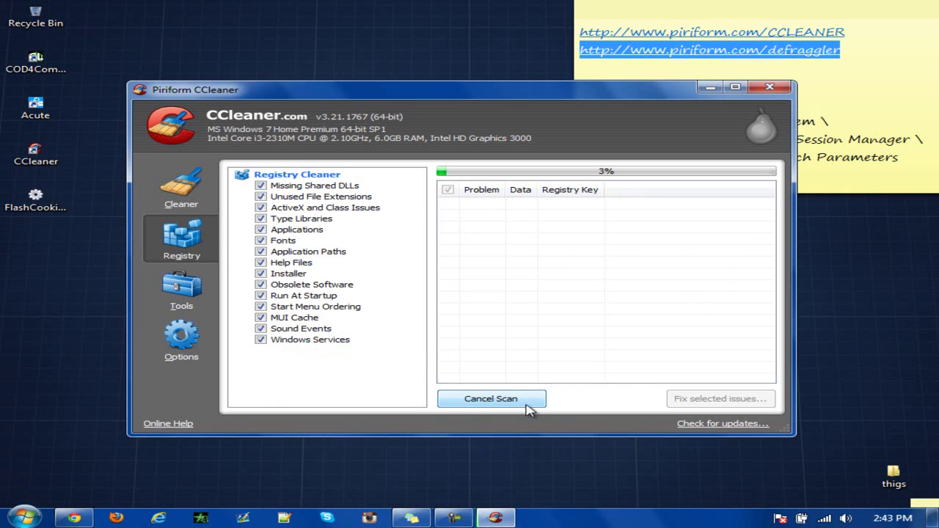
click(461, 514)
click(850, 449)
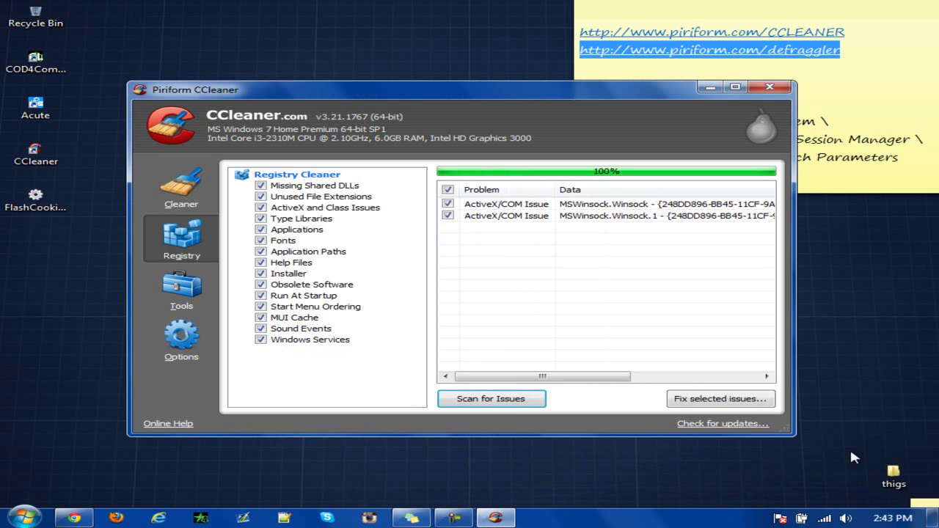
Fix all selected registry issues without backing up the registry, and close CCleaner.
click(694, 401)
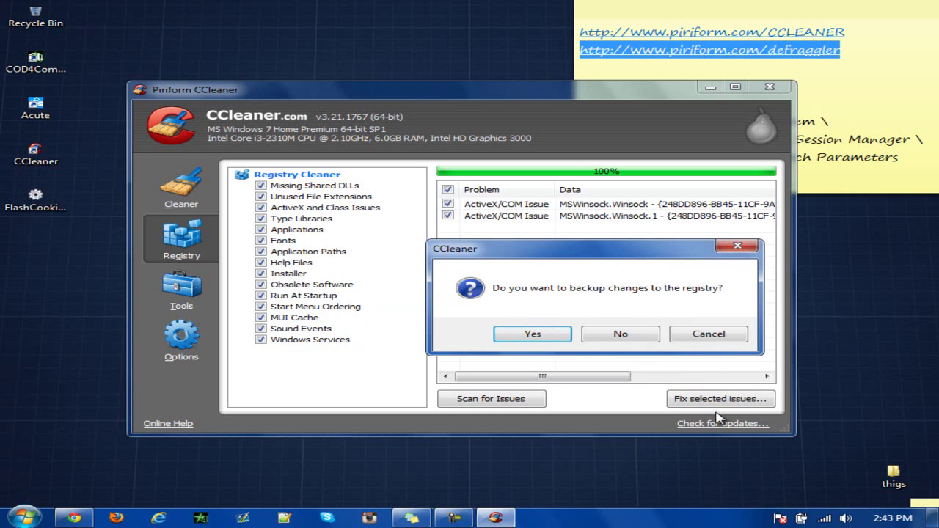
click(604, 338)
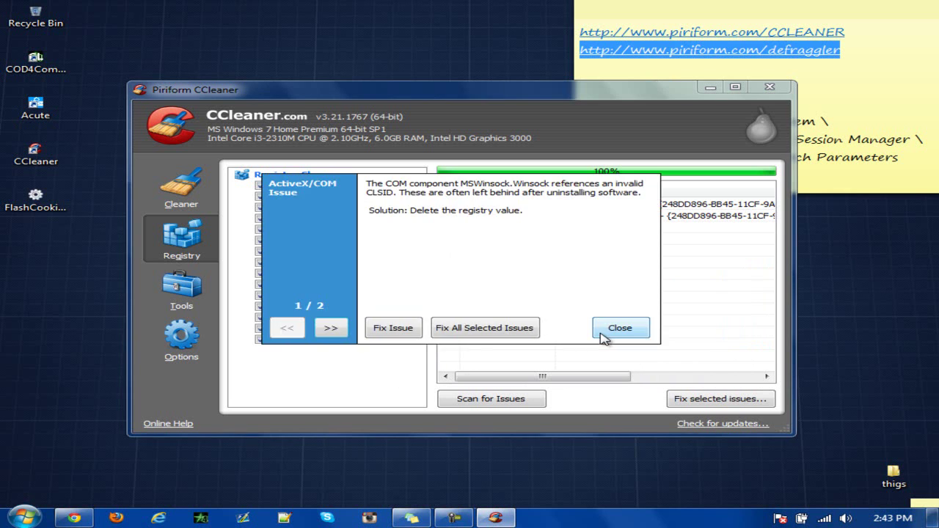
click(482, 331)
click(617, 328)
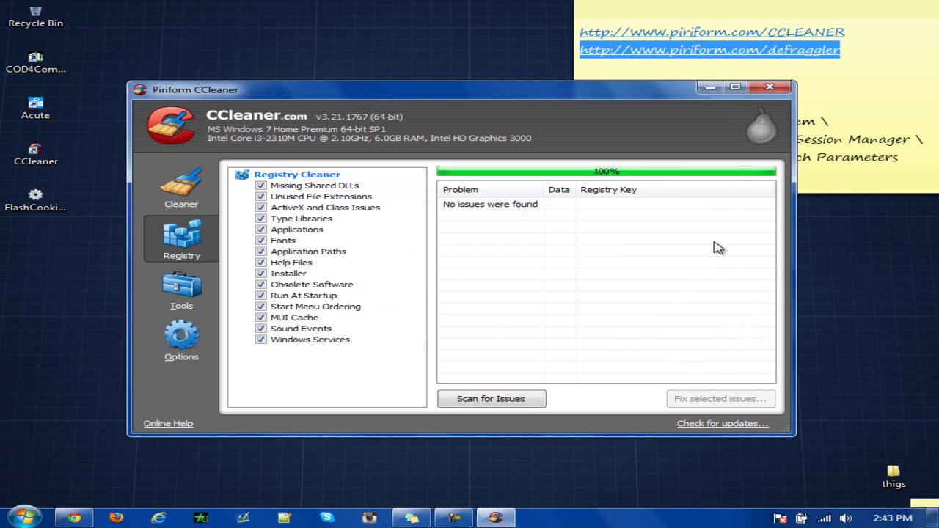
click(770, 88)
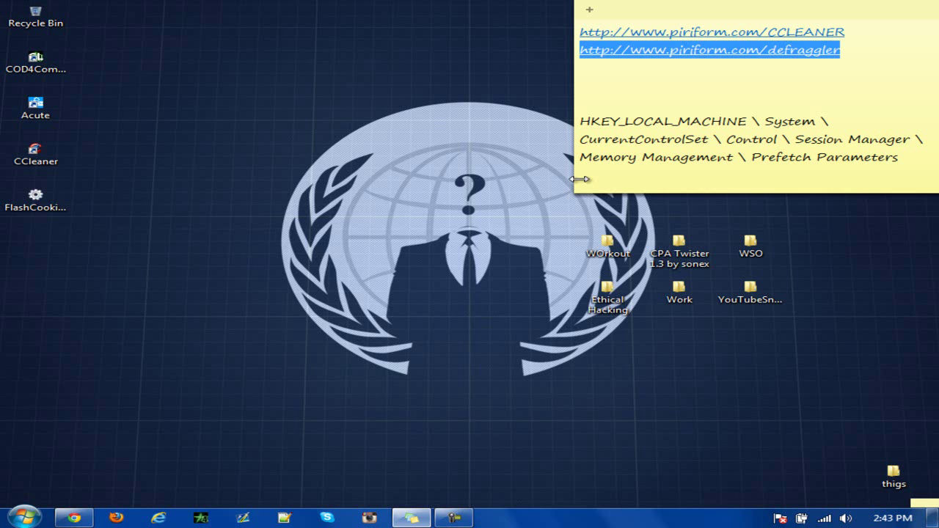
Open the user's Temp folder by running %temp% from the Run dialog.
click(25, 518)
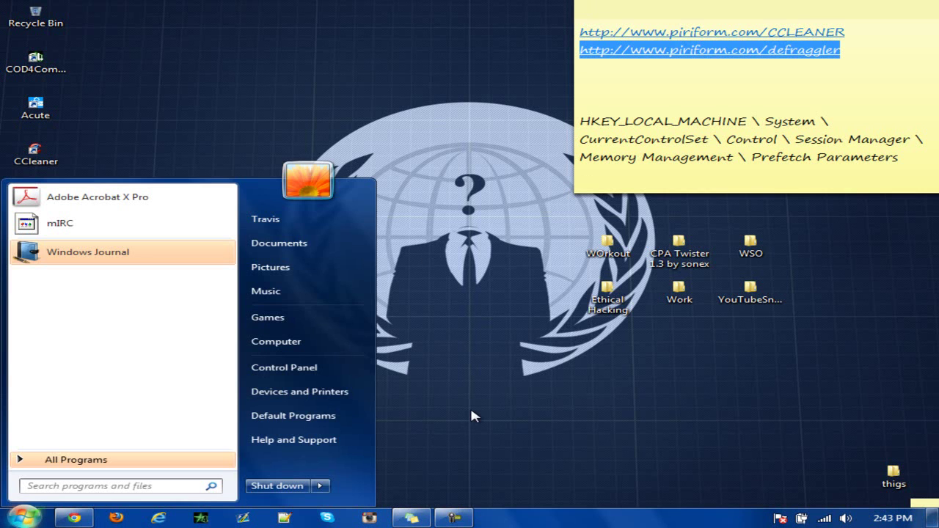
text(run)
key(Return)
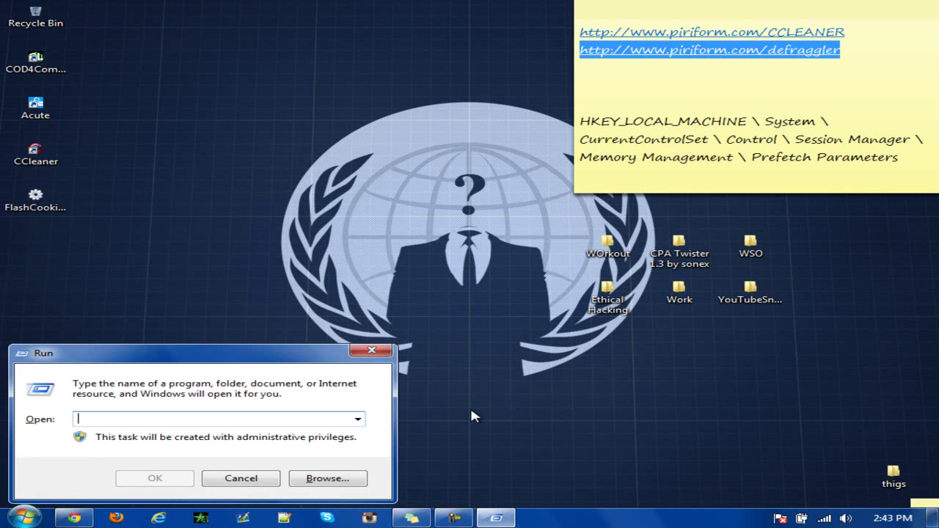
text(%temp%)
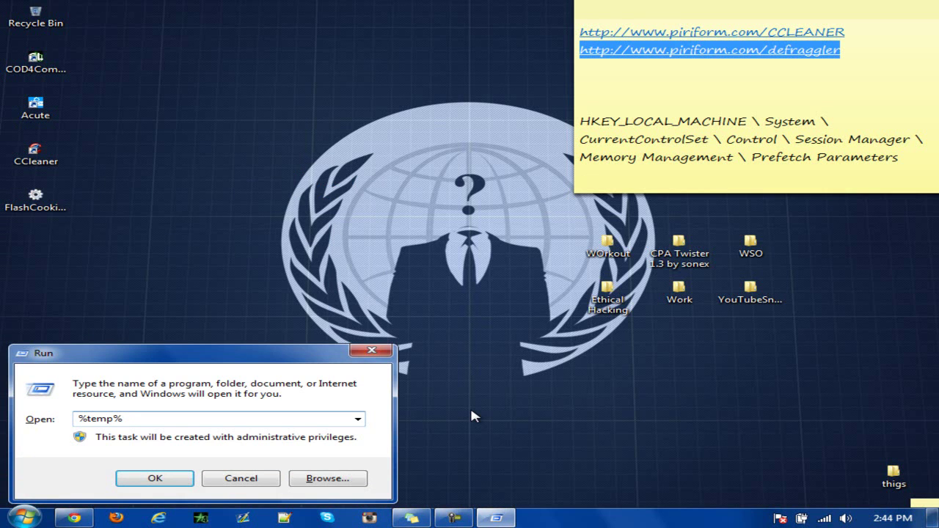
key(Return)
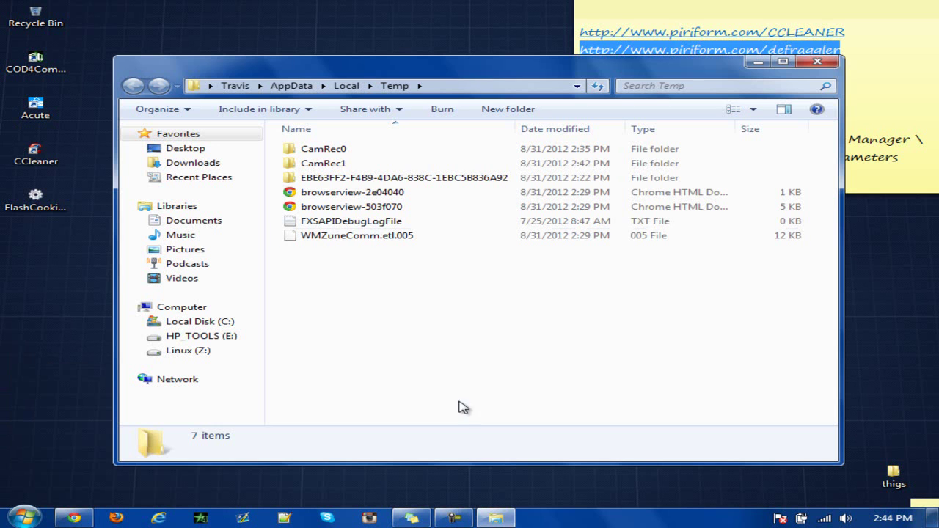
Delete all items in the Temp folder, skipping protected or in-use ones, and close the folder window.
drag(453, 328, 327, 140)
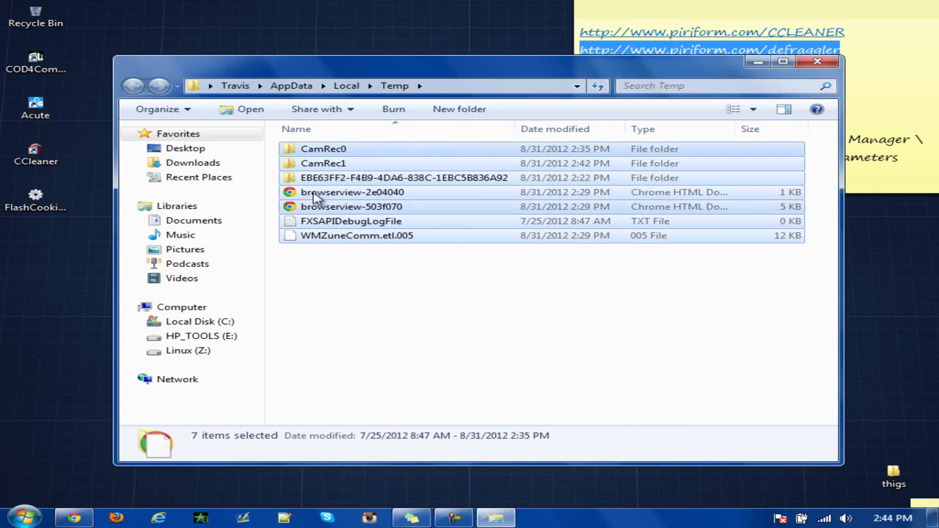
click(395, 314)
key(ctrl+a)
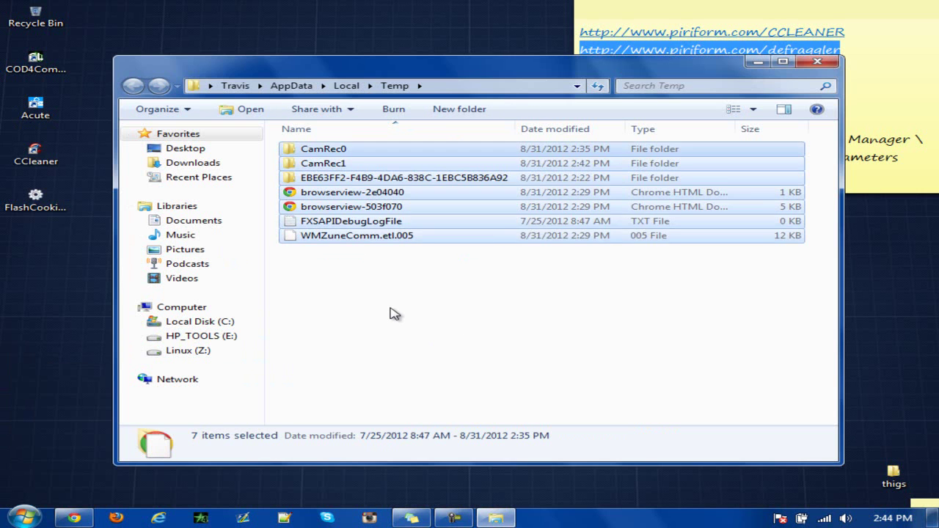
key(Delete)
key(Return)
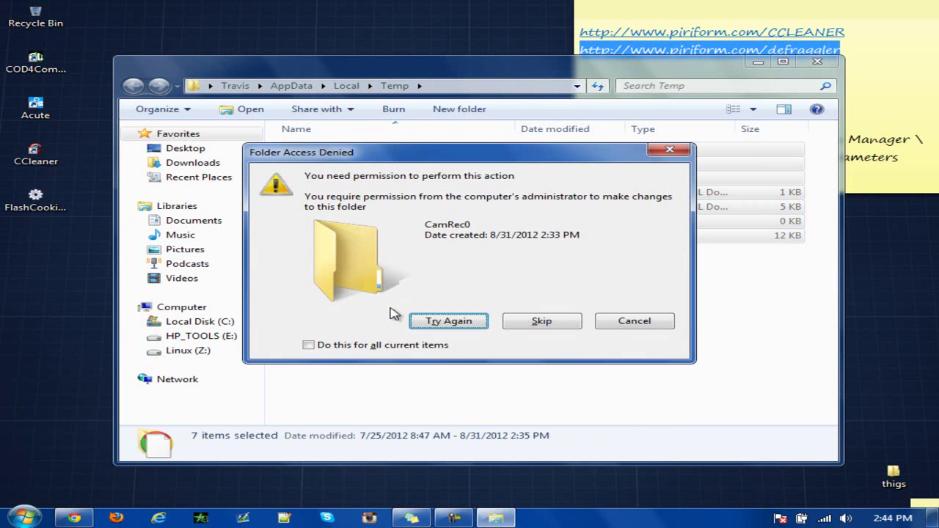
click(561, 321)
click(561, 321)
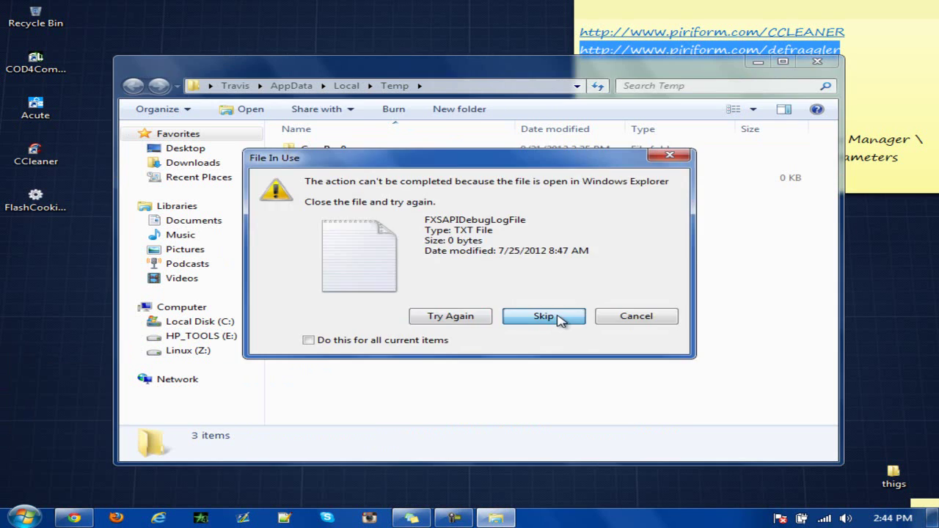
click(562, 321)
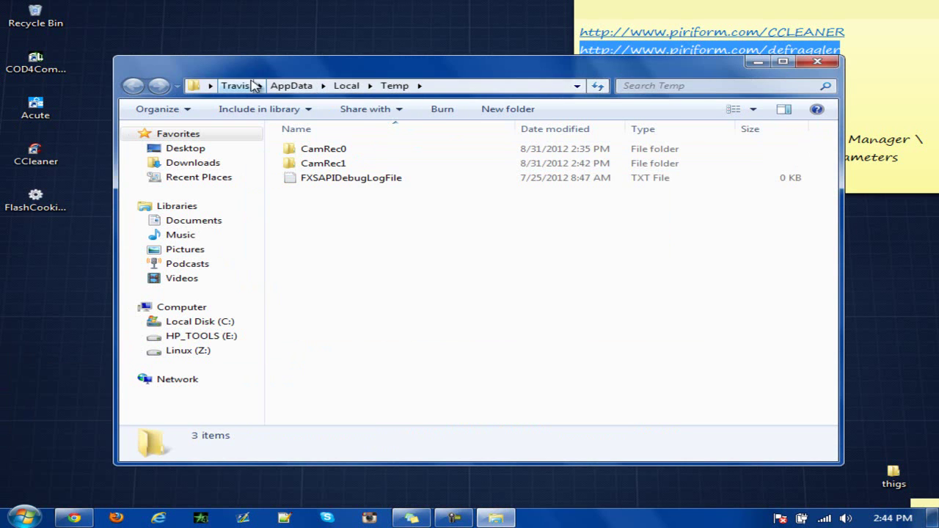
click(815, 63)
Open the Run dialog again.
click(24, 519)
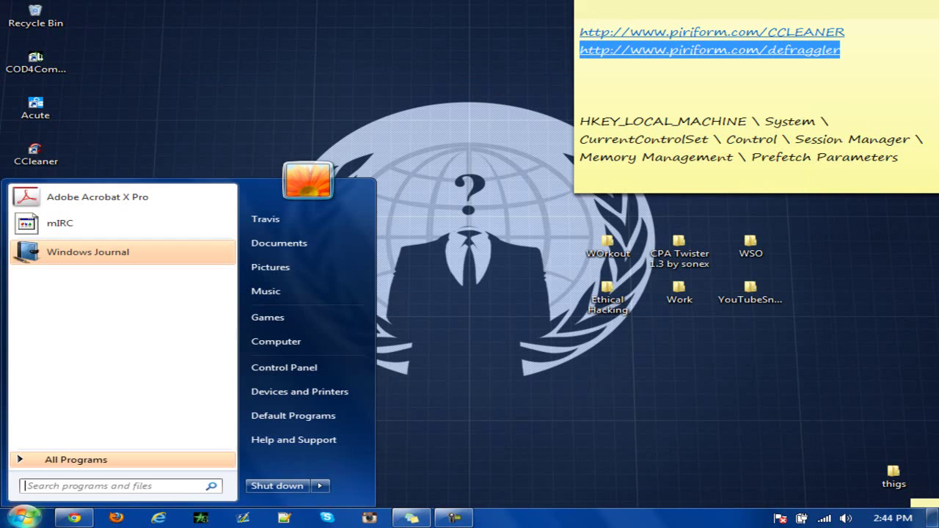
text(run)
key(Return)
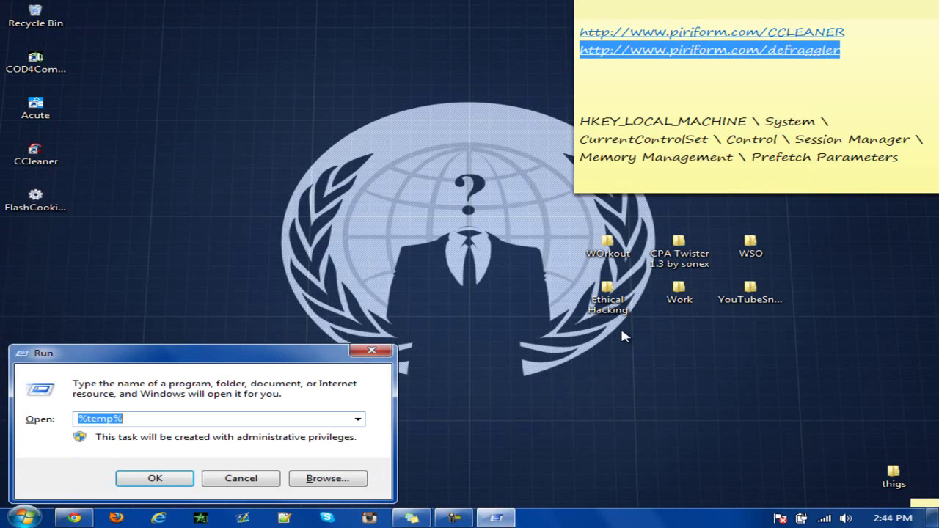
text(prefretch)
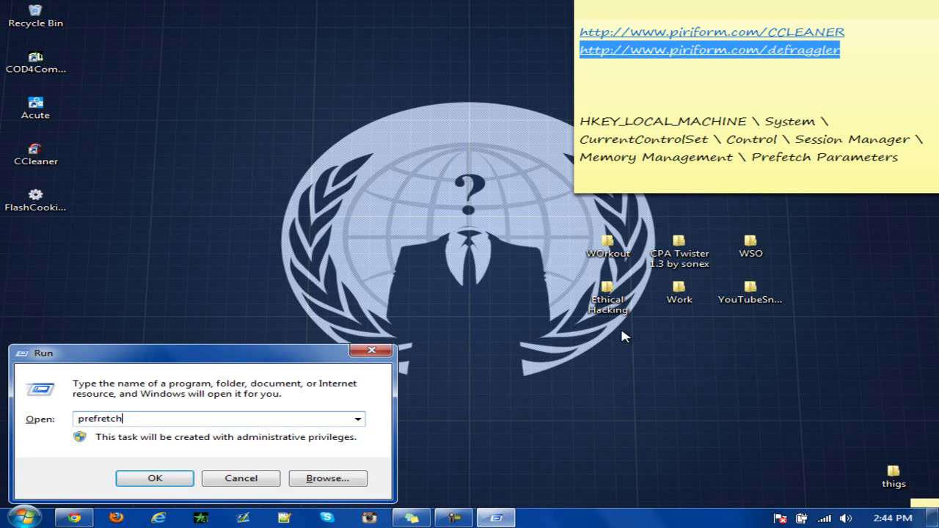
key(Return)
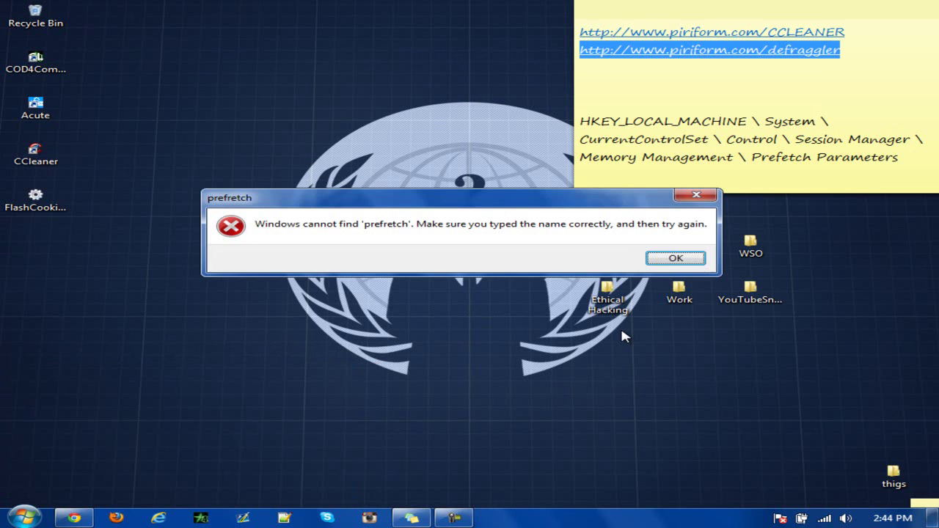
click(654, 261)
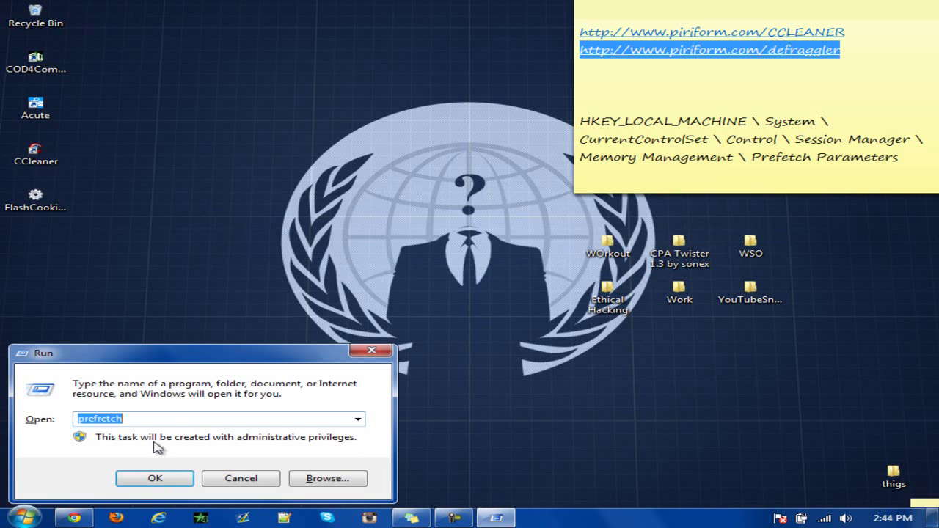
Run prefetch to open the Windows Prefetch folder, and delete everything in it.
click(169, 421)
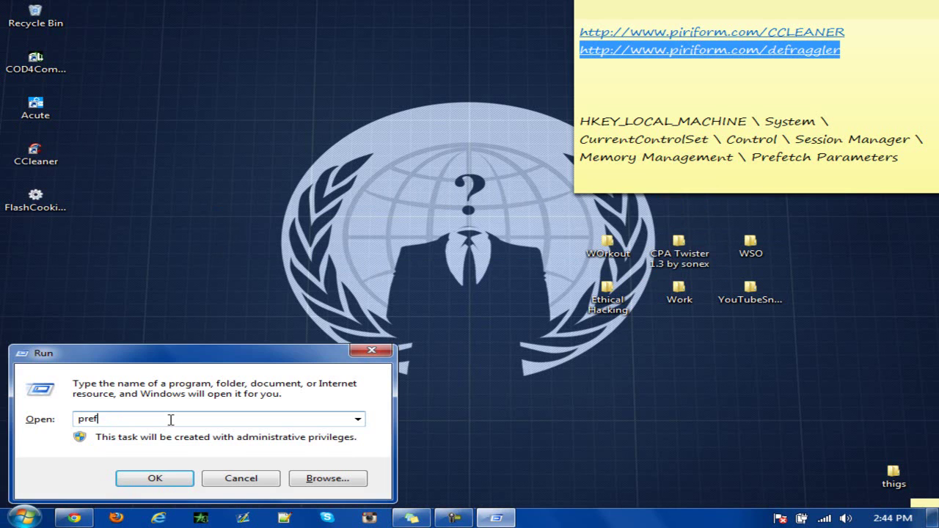
key(Return)
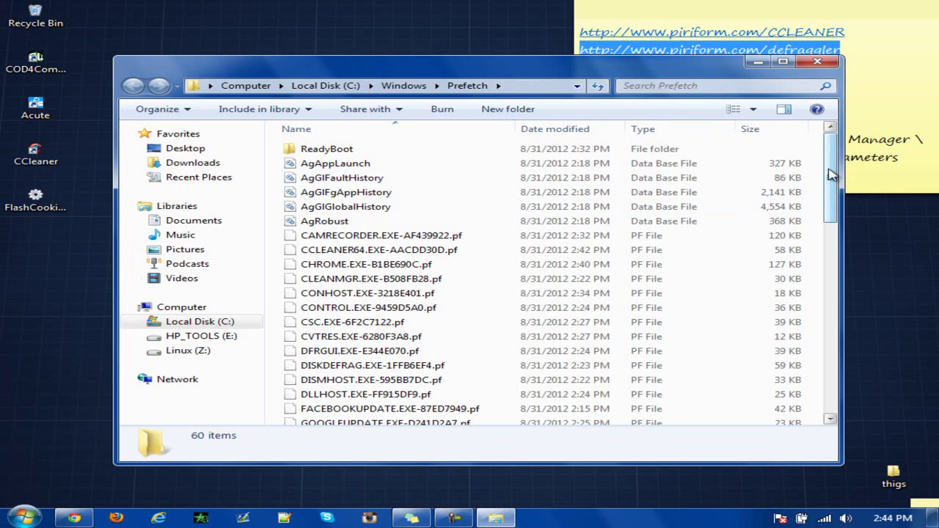
drag(832, 199, 553, 227)
click(552, 222)
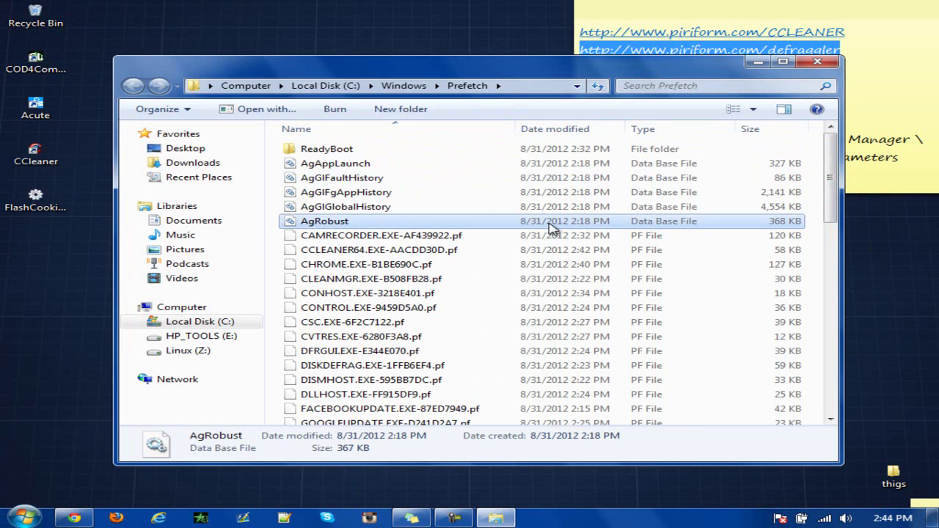
key(ctrl+a)
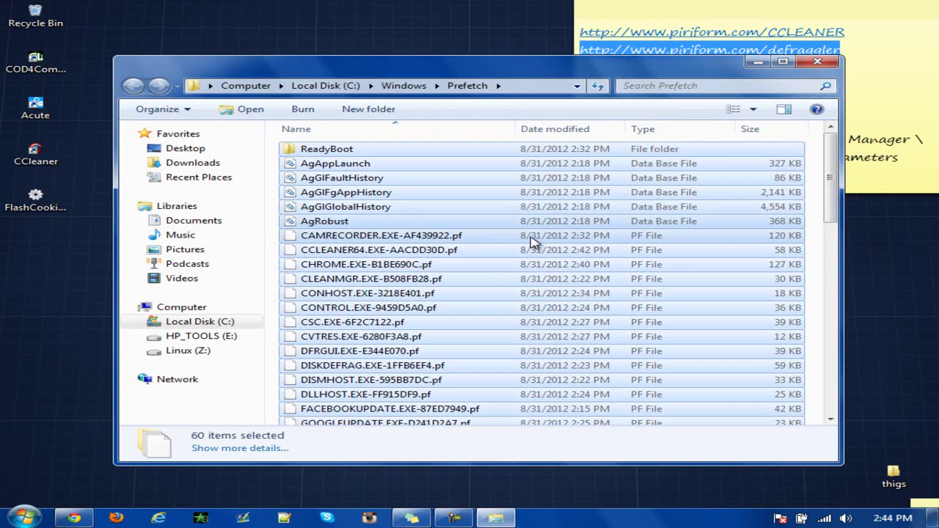
key(Delete)
key(Return)
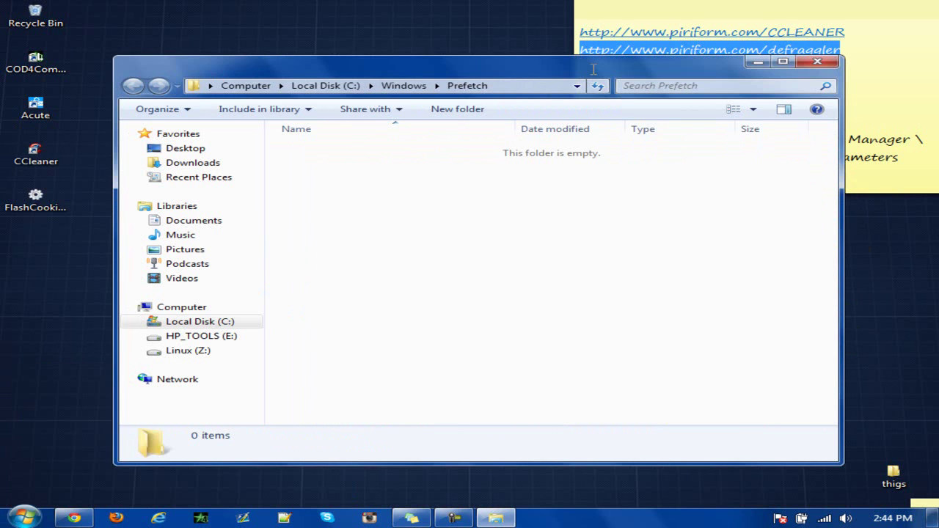
click(822, 63)
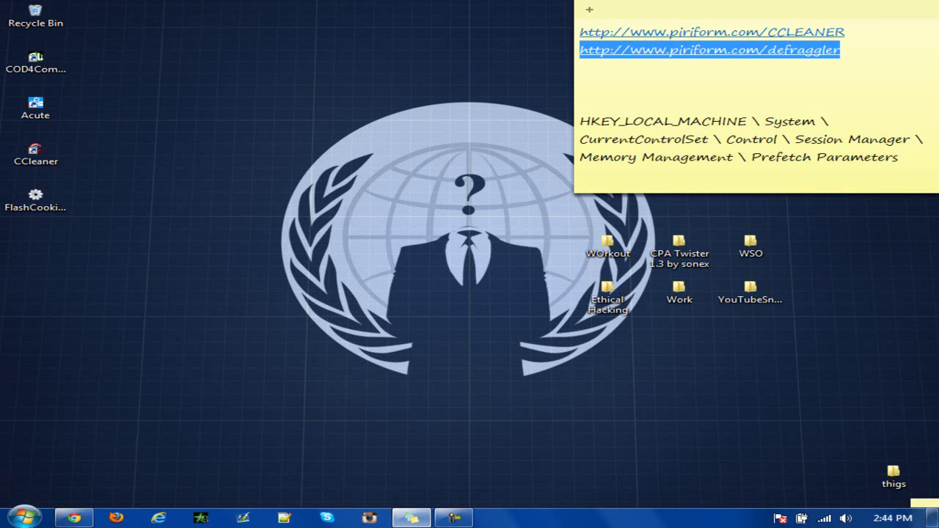
Open System Configuration with msconfig and set the number of processors to 4 in the advanced boot options.
key(super)
text(msconfig)
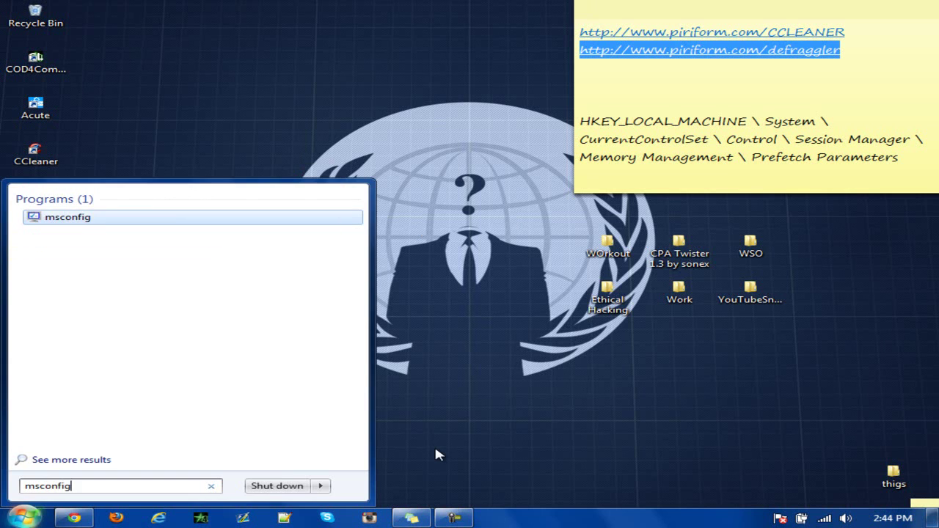
key(Return)
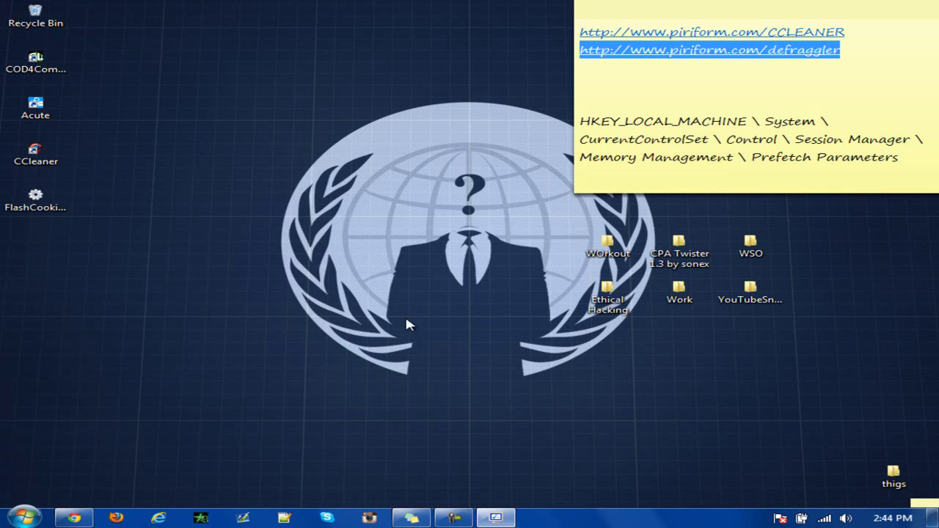
click(273, 155)
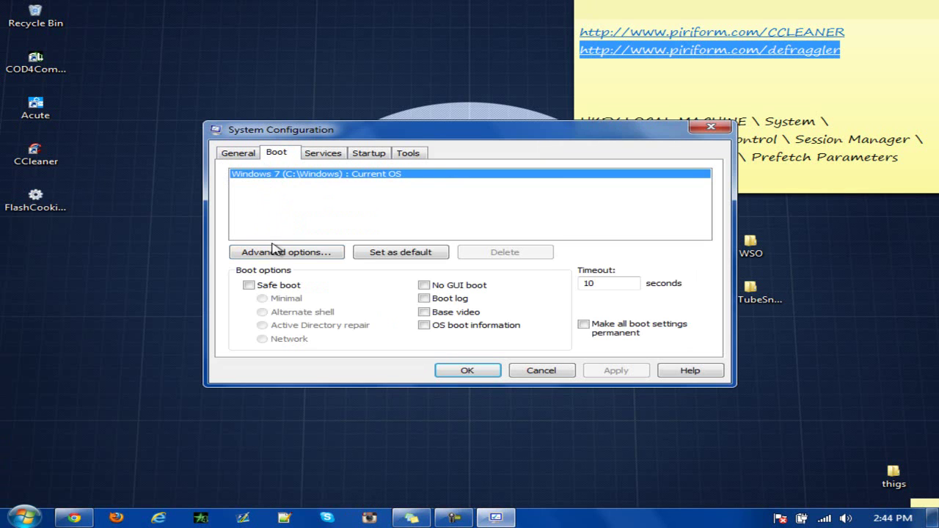
click(278, 257)
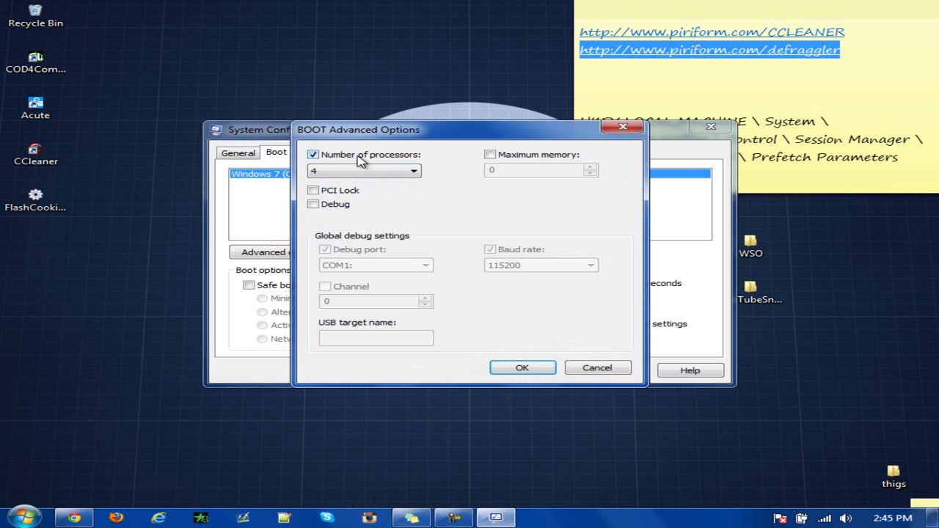
click(371, 175)
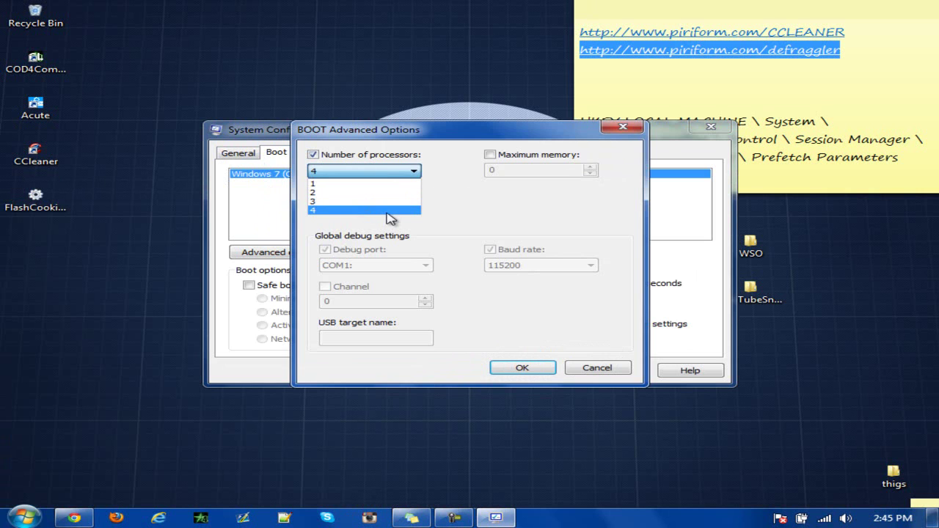
click(389, 211)
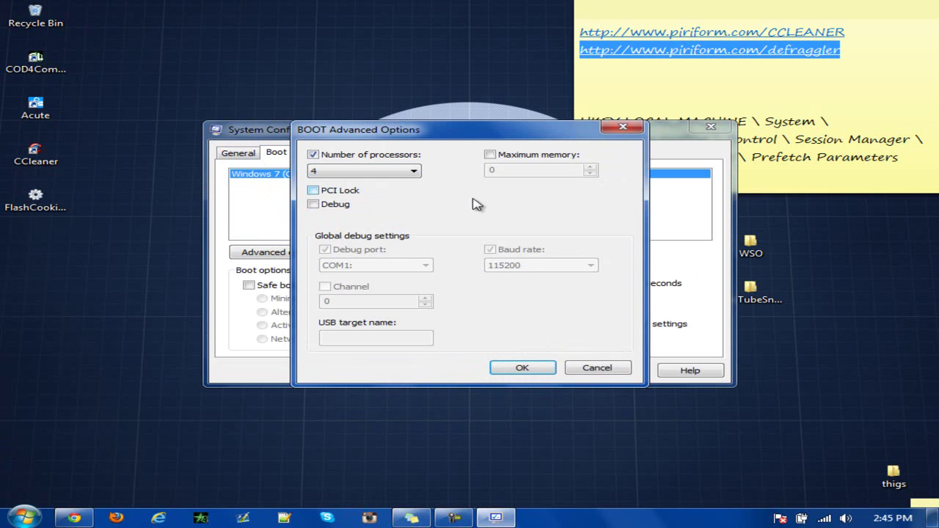
click(518, 368)
Disable the first Microsoft entry in the System Configuration startup items and review the rest of the list.
click(384, 153)
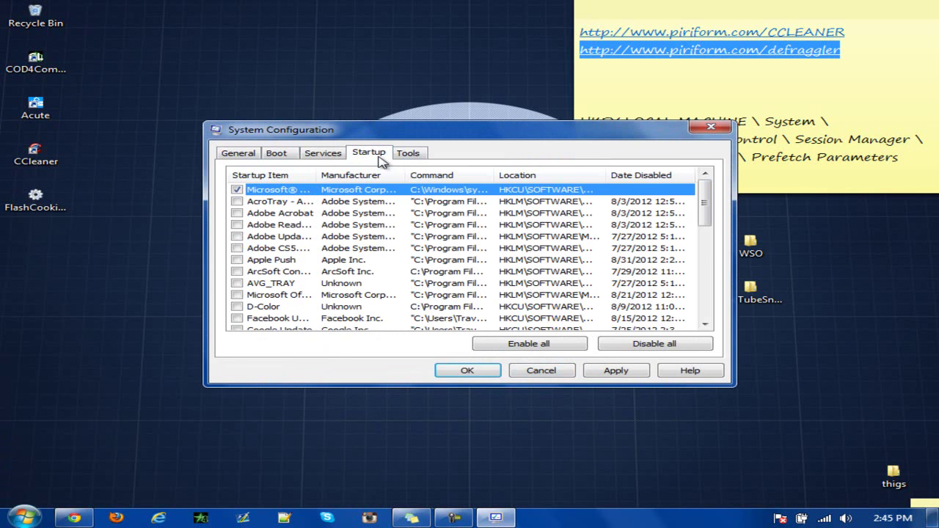
click(237, 190)
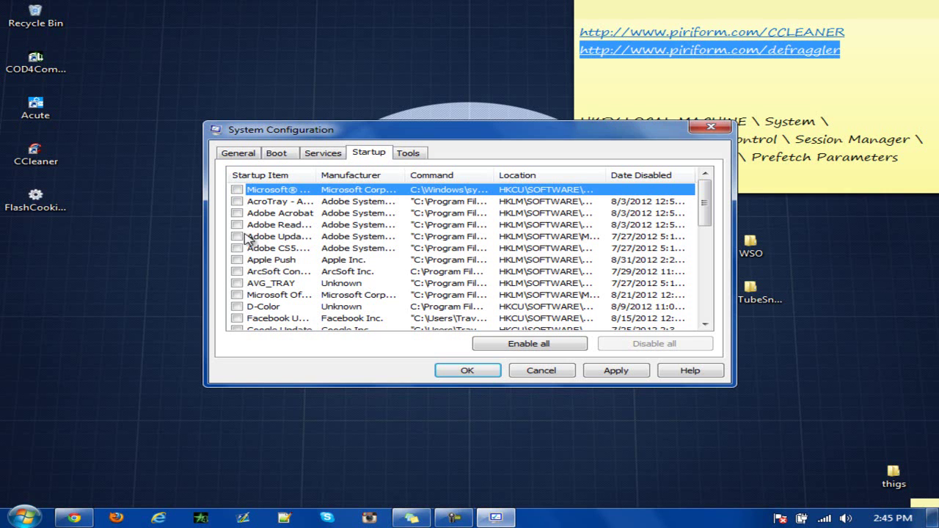
scroll(253, 253, down, 8)
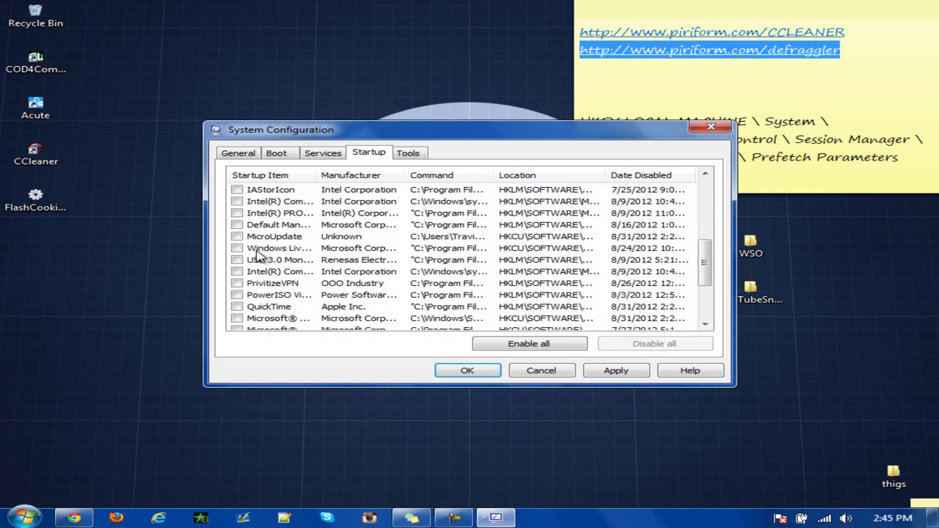
scroll(253, 253, up, 8)
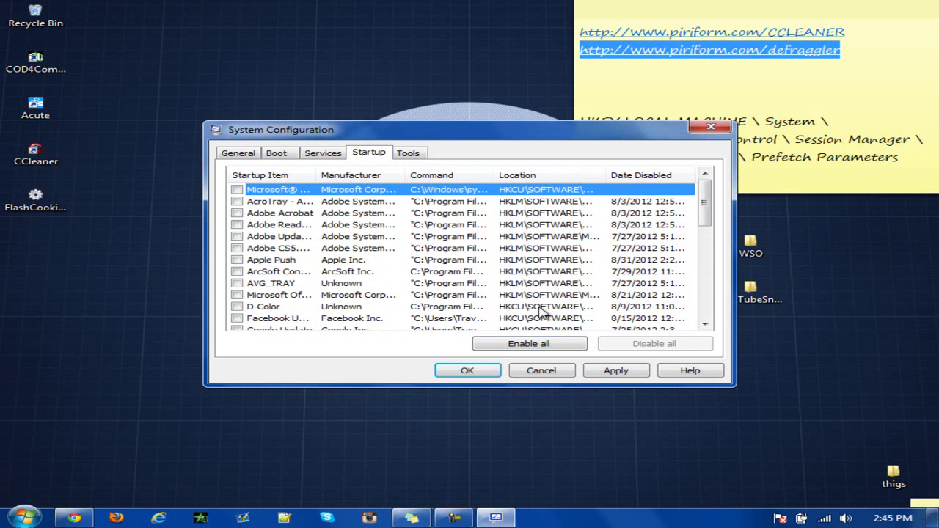
In the System Configuration services, hide all Microsoft services, disable the Intel Centrino Wireless Bluetooth 3.0 + High Speed Security Service, and enable apache2.4.
click(344, 159)
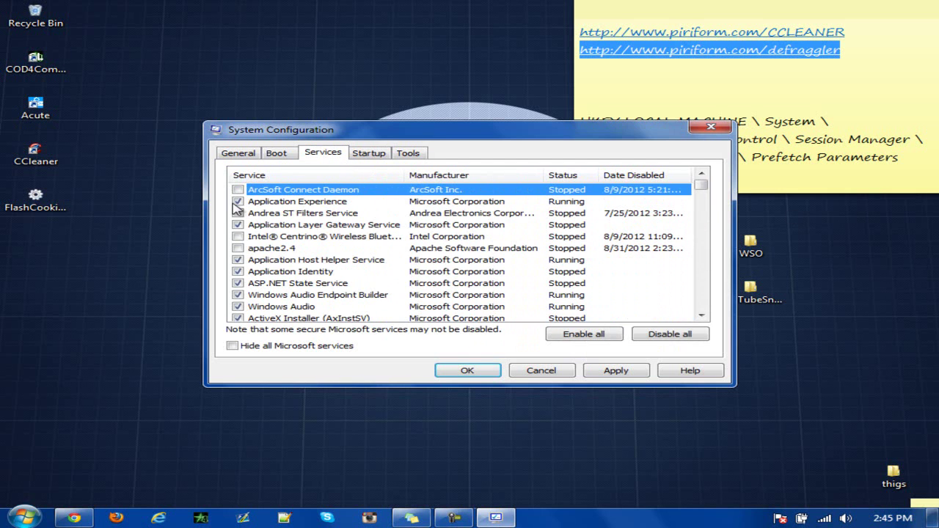
click(280, 349)
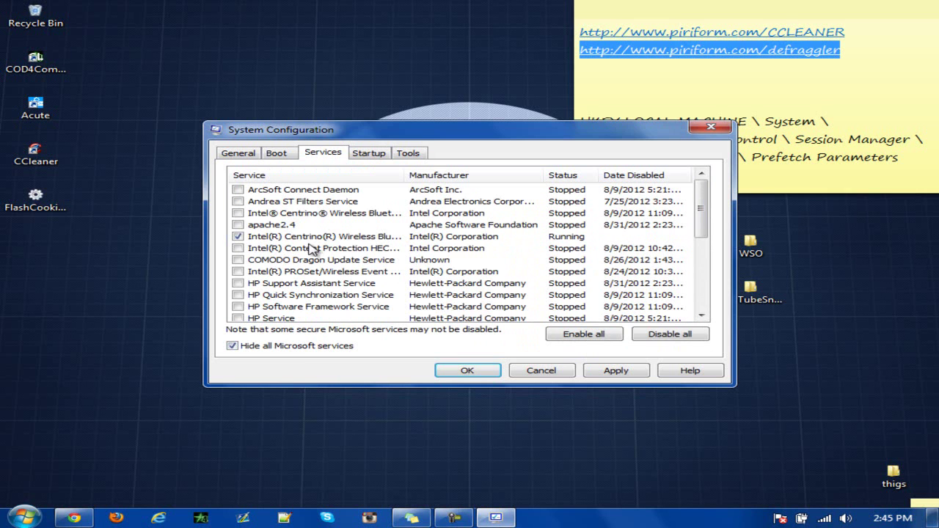
drag(699, 234, 698, 198)
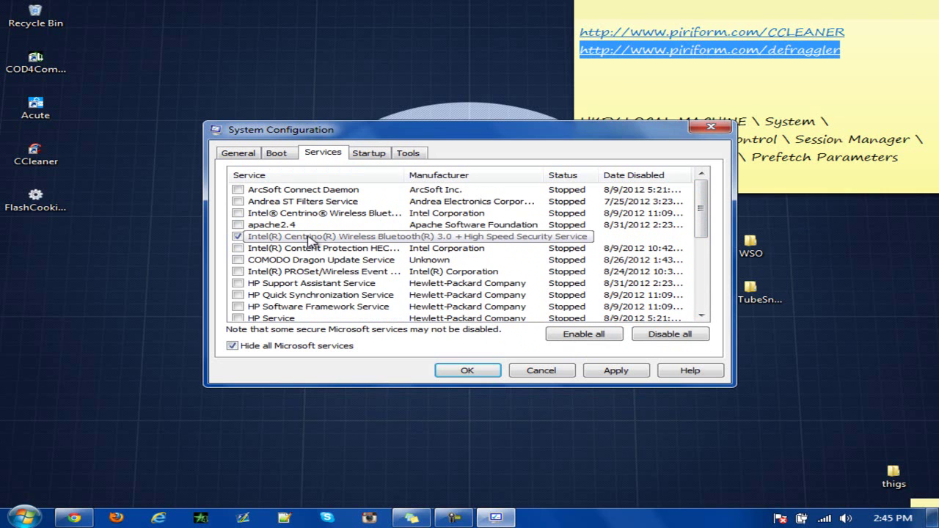
click(241, 237)
click(240, 225)
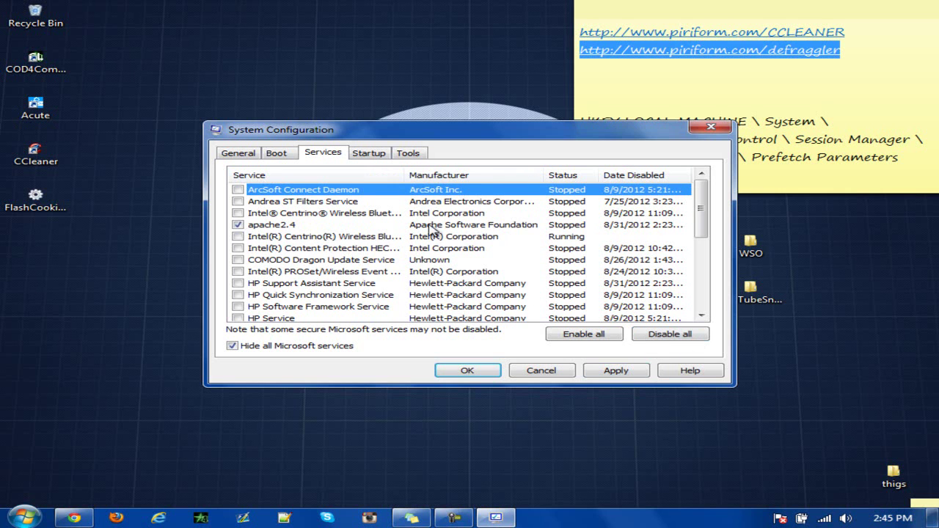
Apply the System Configuration changes and close it without restarting the computer.
click(617, 371)
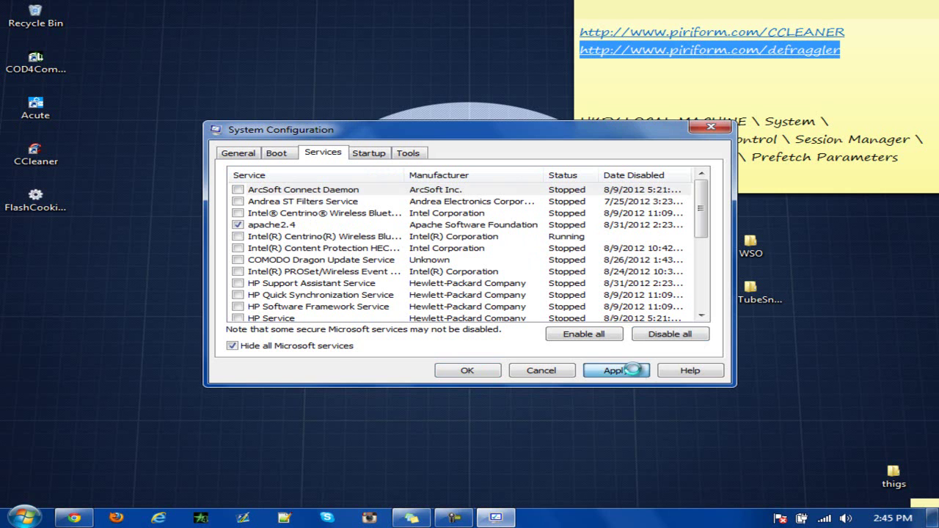
click(467, 371)
click(538, 287)
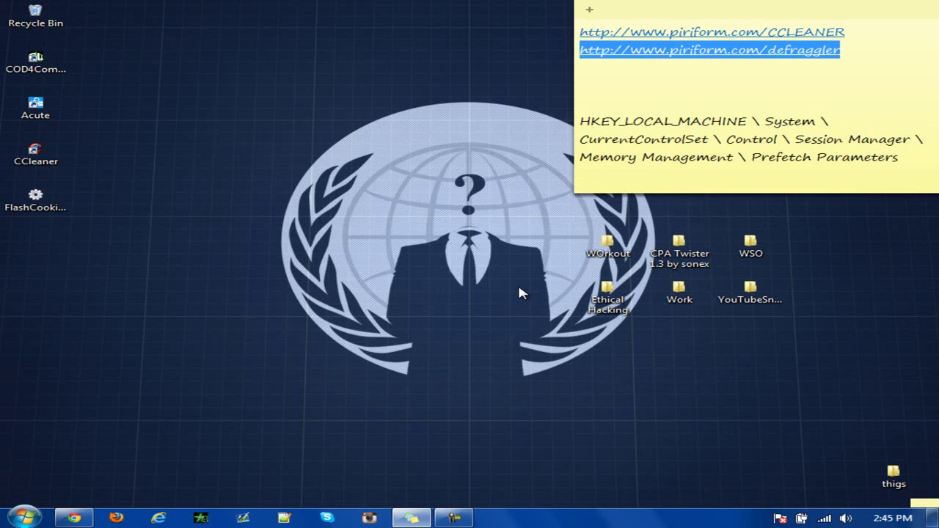
Search for "turn windows features on or off" and open the Windows Features dialog.
key(super)
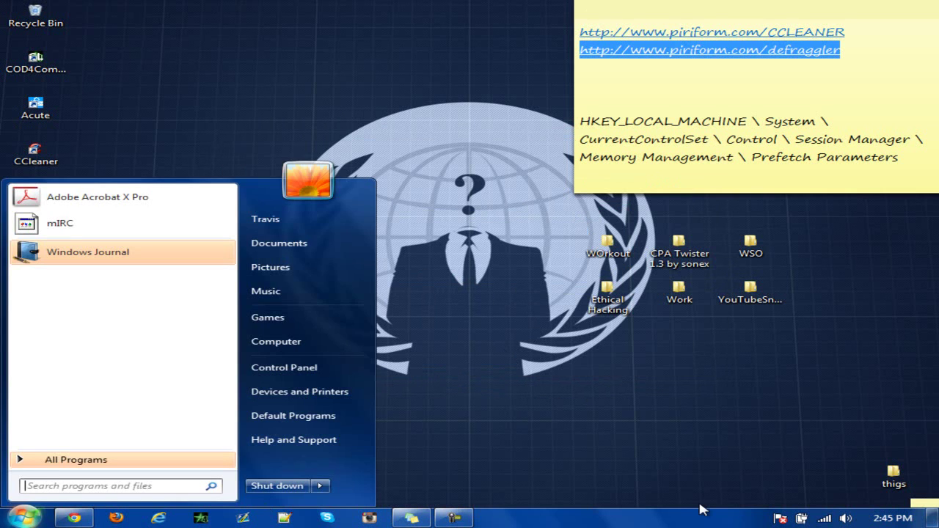
text(turn windows feati)
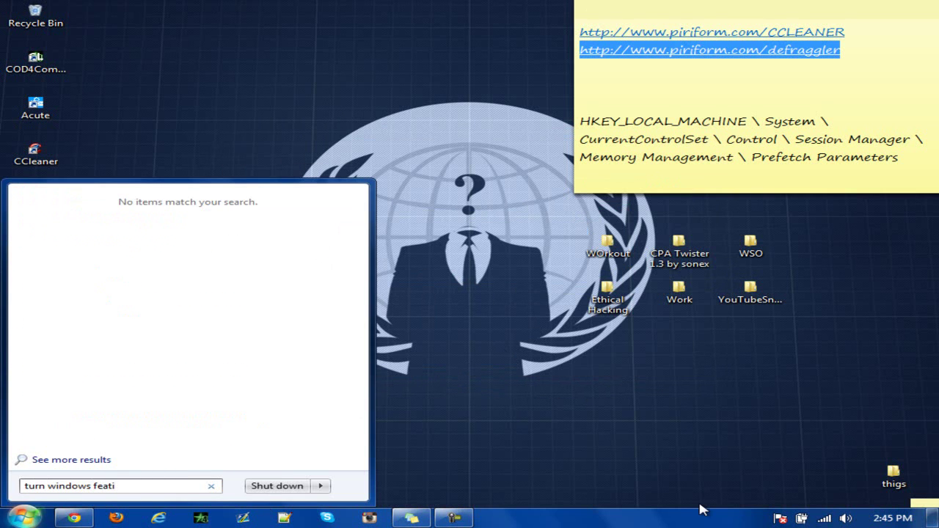
key(BackSpace)
text(ures on or of)
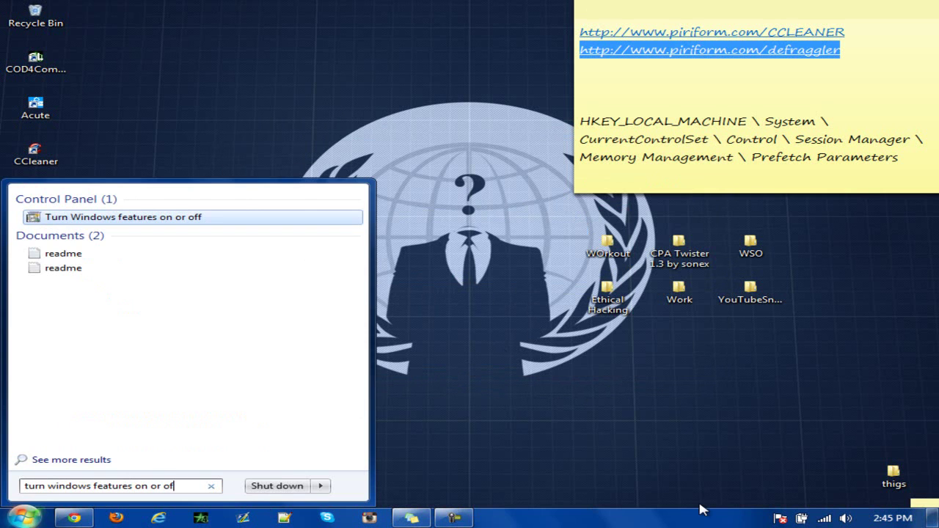
text(f)
key(Return)
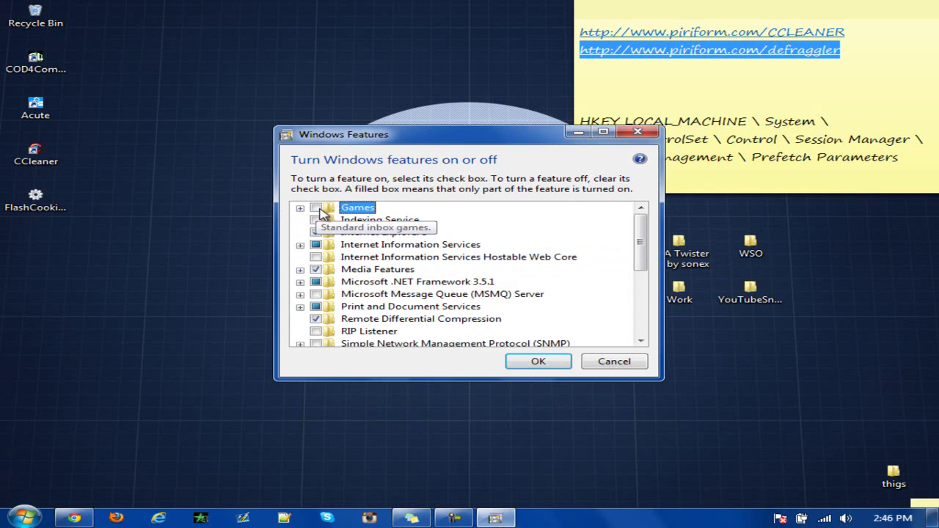
Turn on Windows Communication Foundation HTTP Activation and Non-HTTP Activation under Microsoft .NET Framework 3.5.1.
click(300, 209)
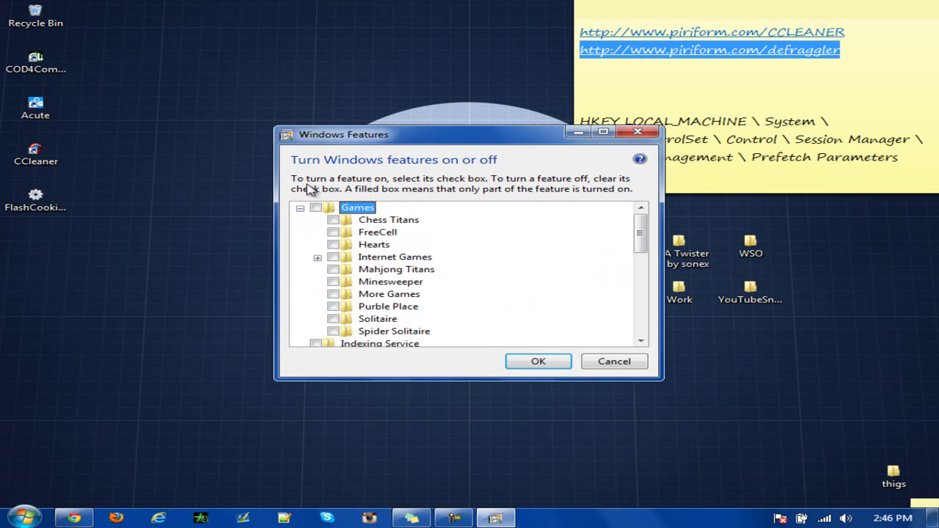
click(300, 209)
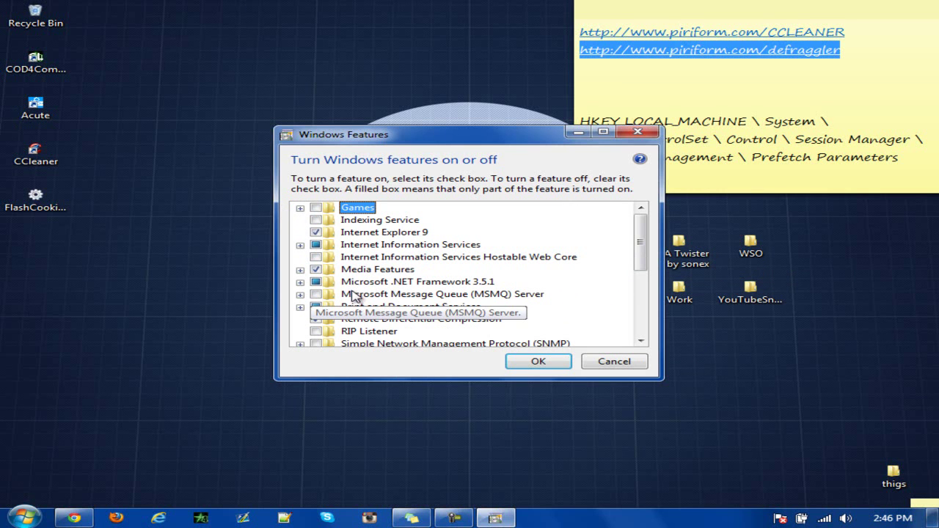
click(301, 283)
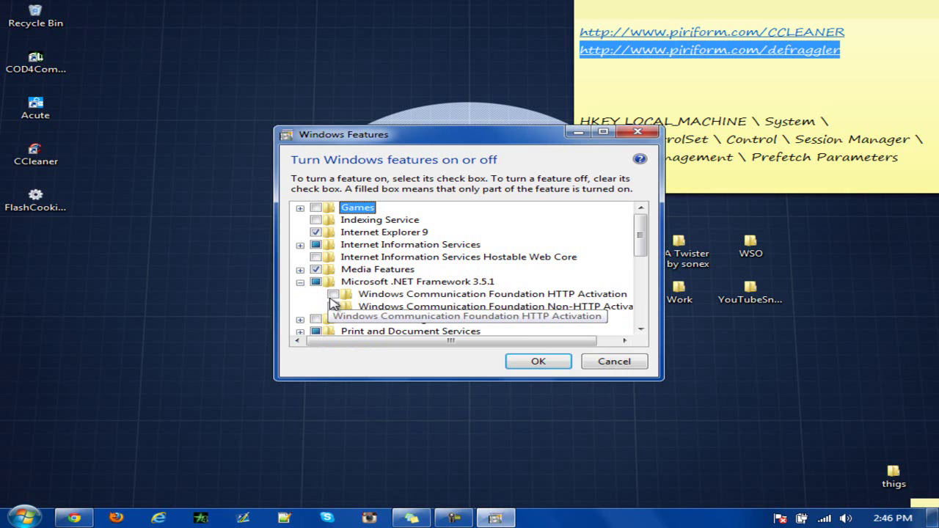
click(334, 294)
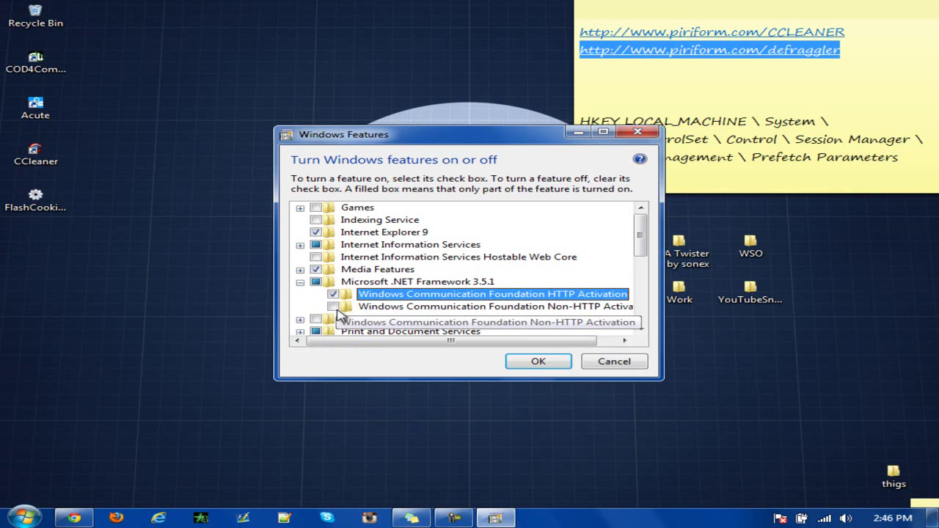
click(343, 308)
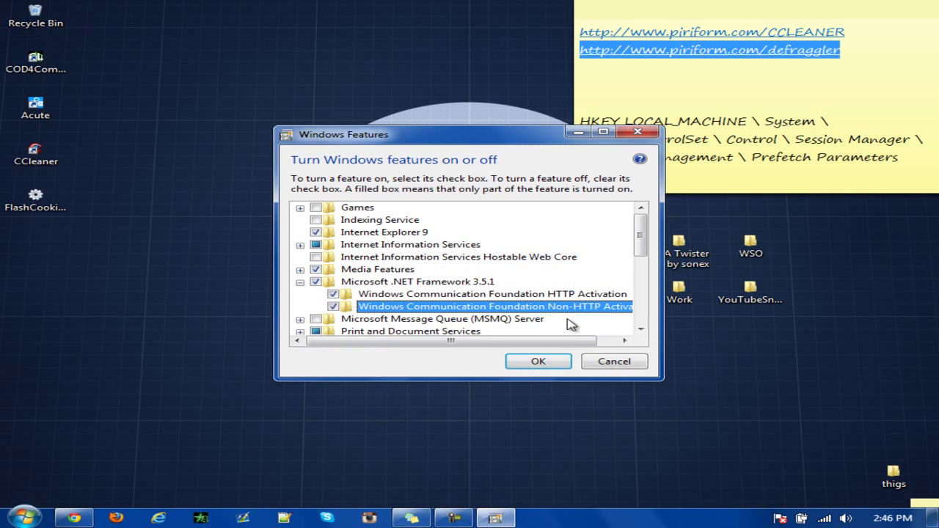
Turn off Tablet PC Components and apply the Windows feature changes.
scroll(630, 280, down, 3)
scroll(629, 280, down, 1)
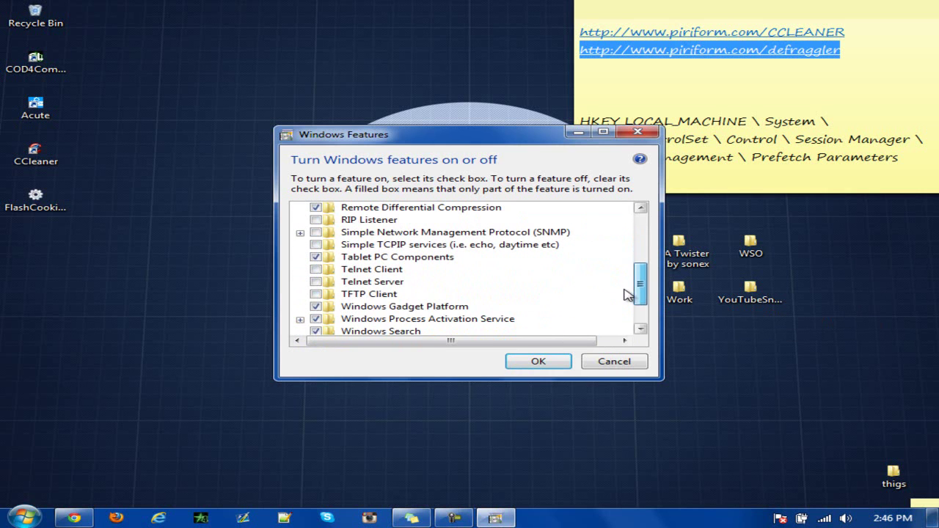
click(317, 259)
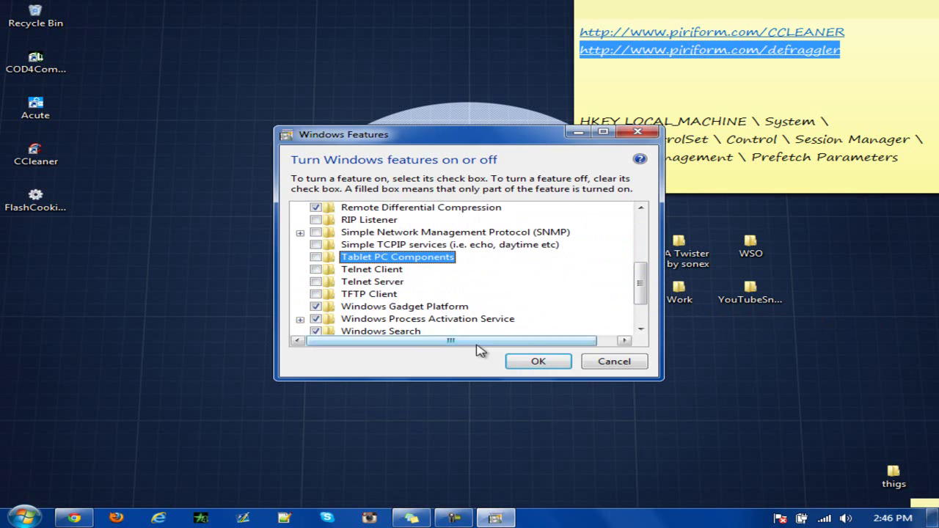
click(522, 364)
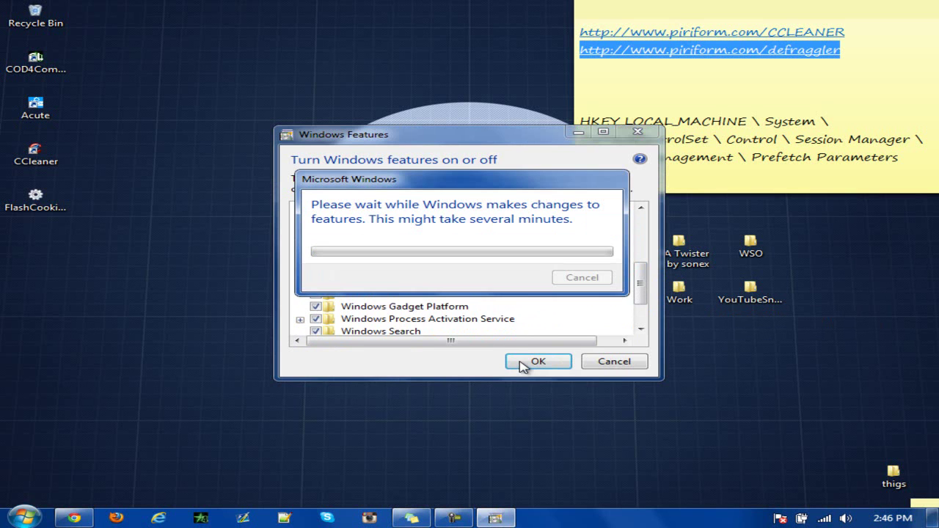
click(454, 518)
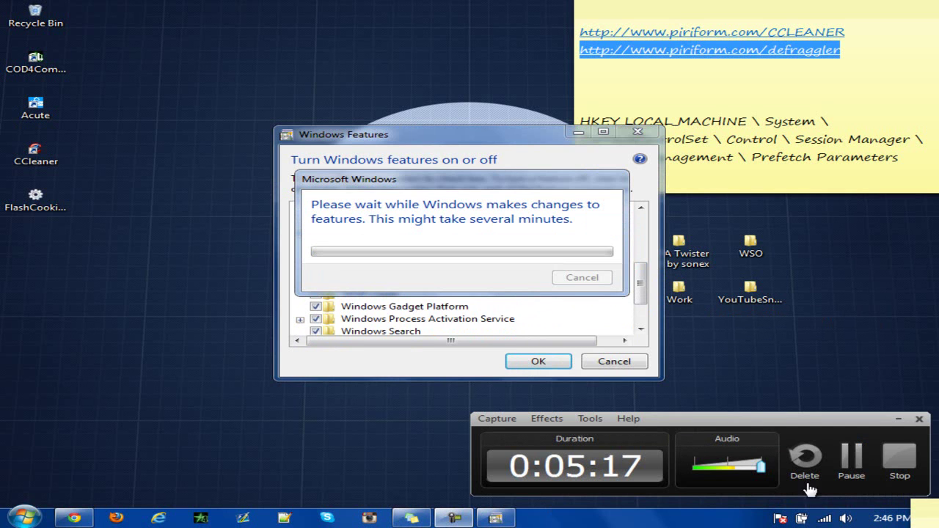
click(846, 456)
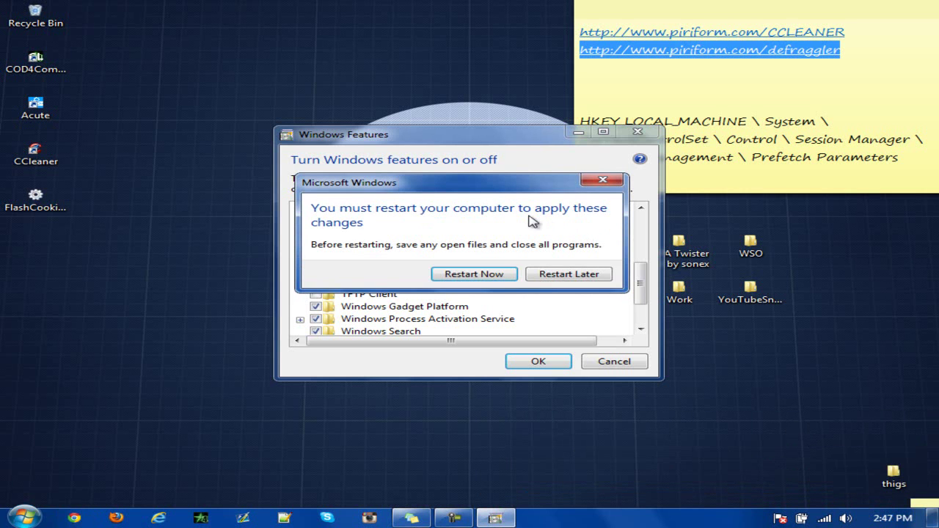
Postpone the restart for the feature changes and move the FlashCookieRemover icon toward the middle of the desktop.
drag(415, 184, 429, 234)
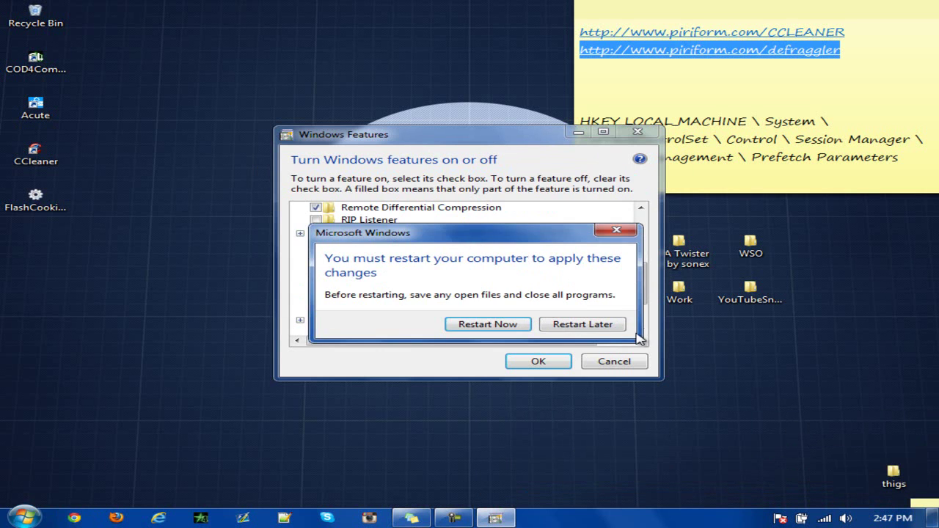
click(611, 326)
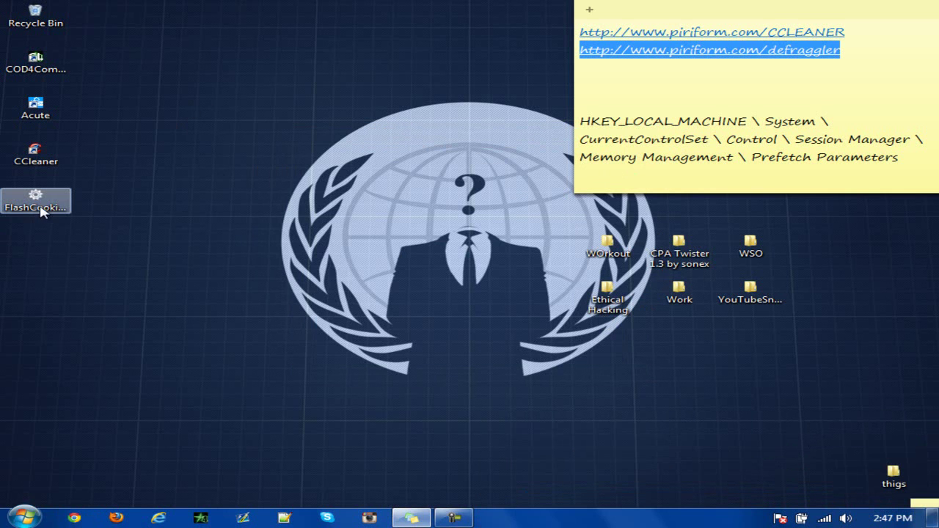
drag(41, 212, 323, 257)
Try to launch Defraggler by searching for "defraggler" in the installed programs.
click(24, 517)
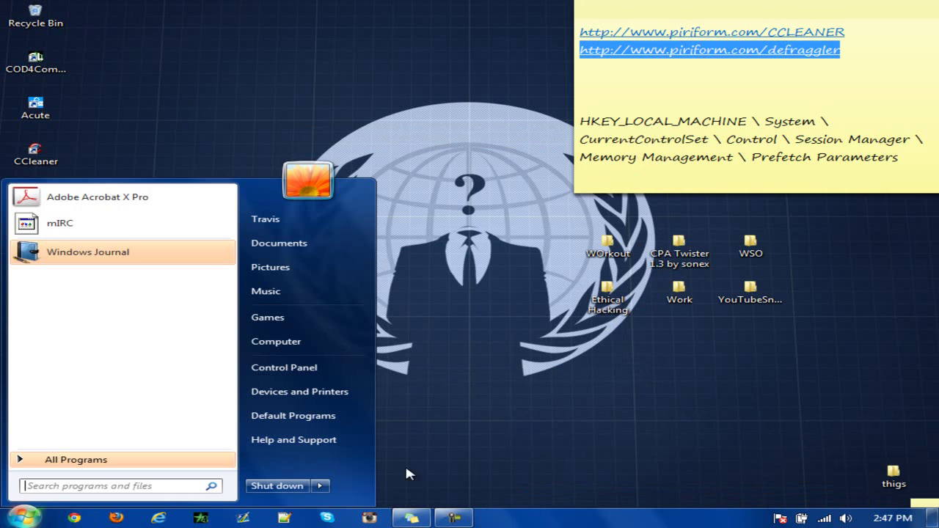
text(refragg)
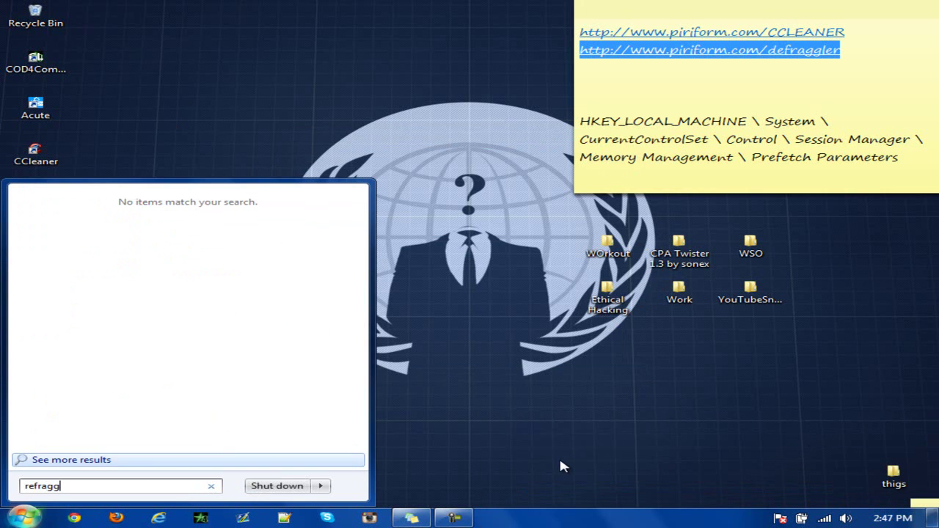
key(ctrl+a)
text(defraggler)
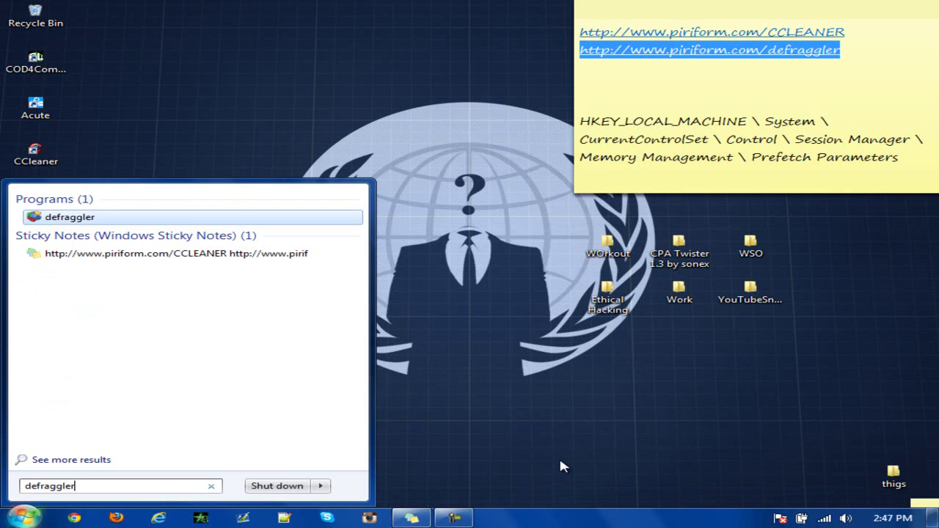
key(Return)
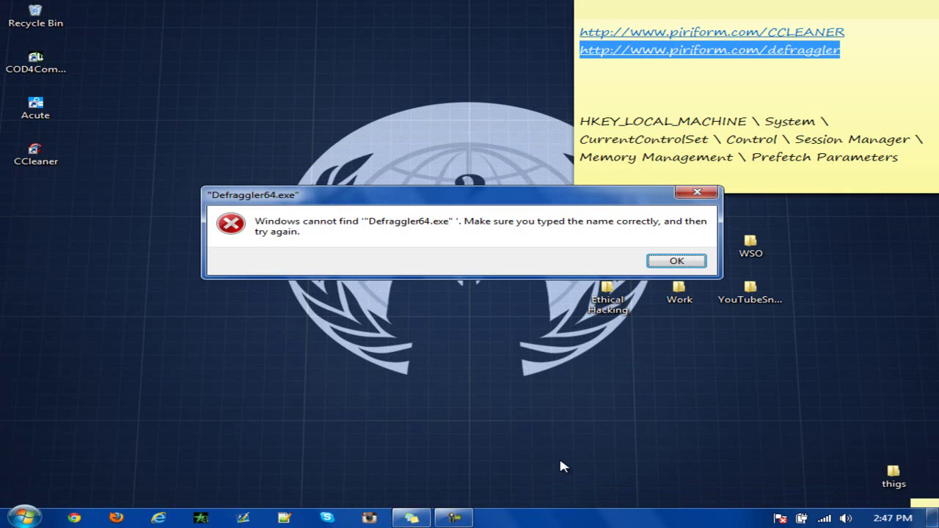
key(Return)
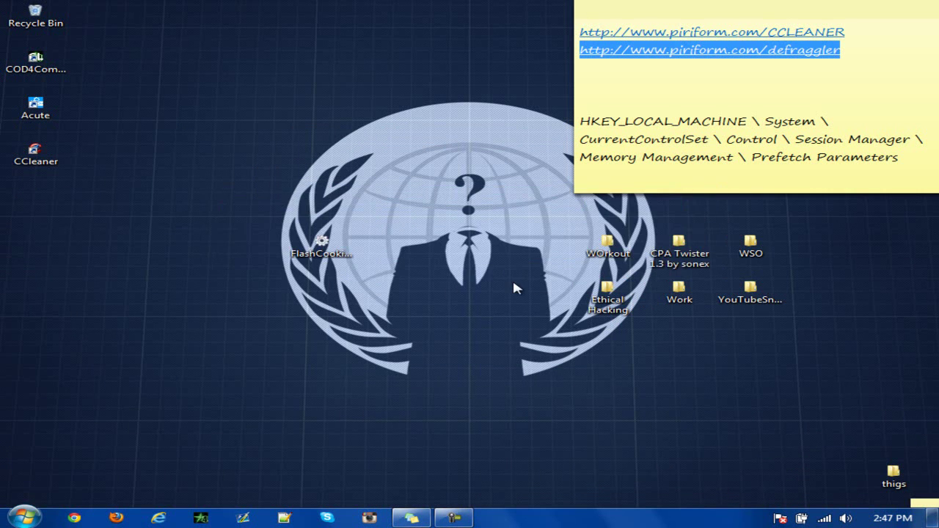
Search for "defrag", open Disk Defragmenter to check the disks' fragmentation status, and close it.
key(super)
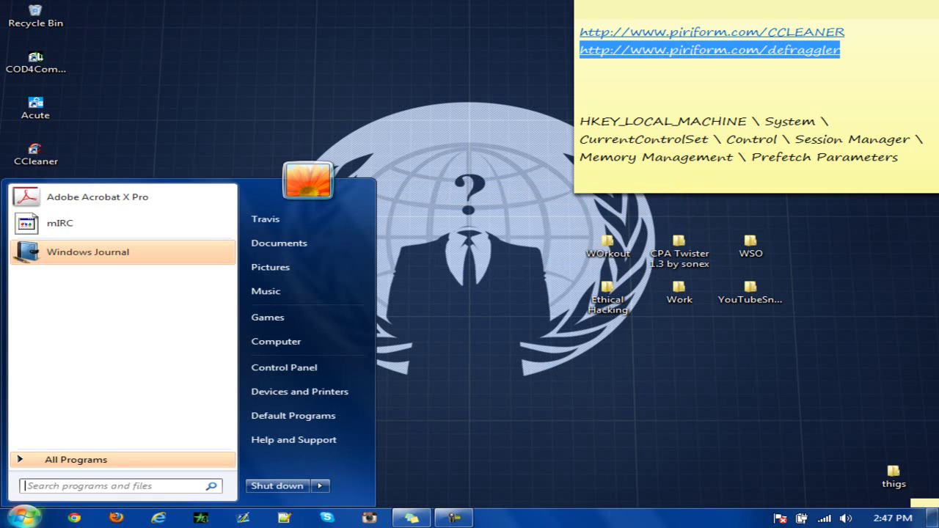
text(defrag)
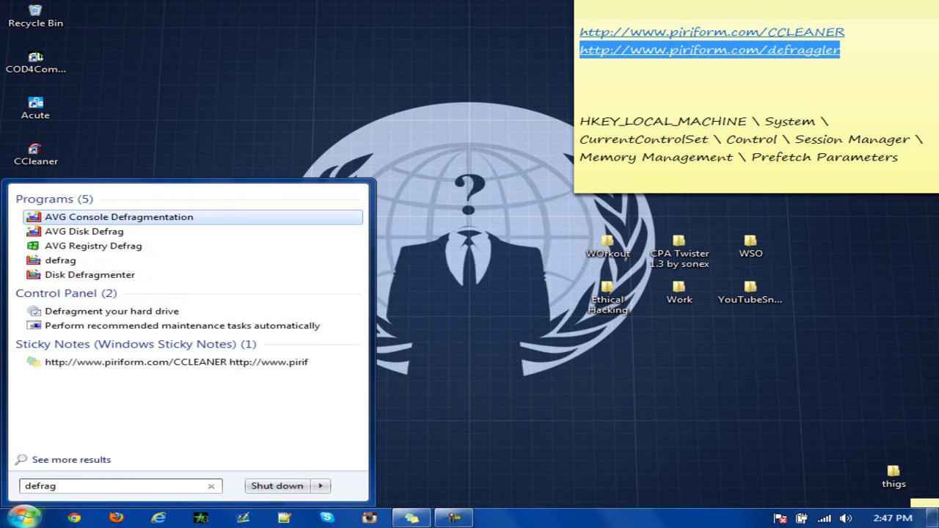
click(117, 276)
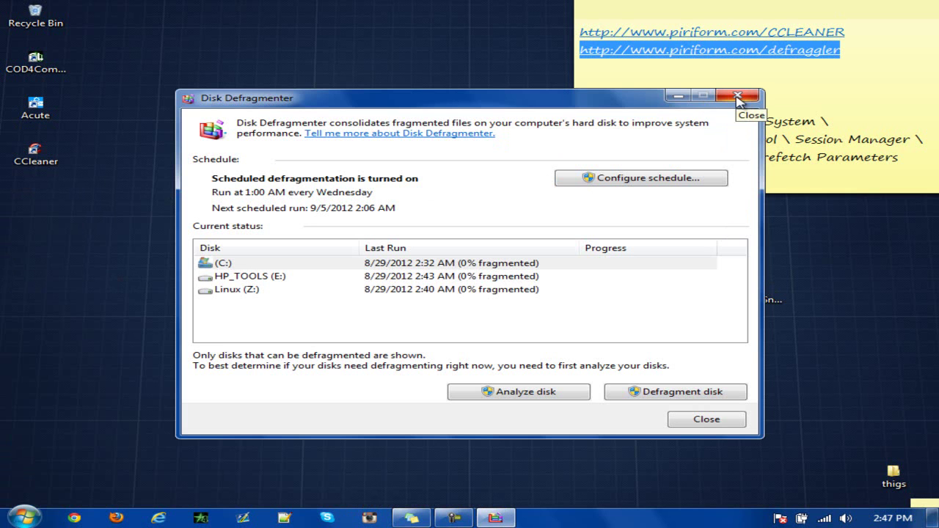
click(737, 99)
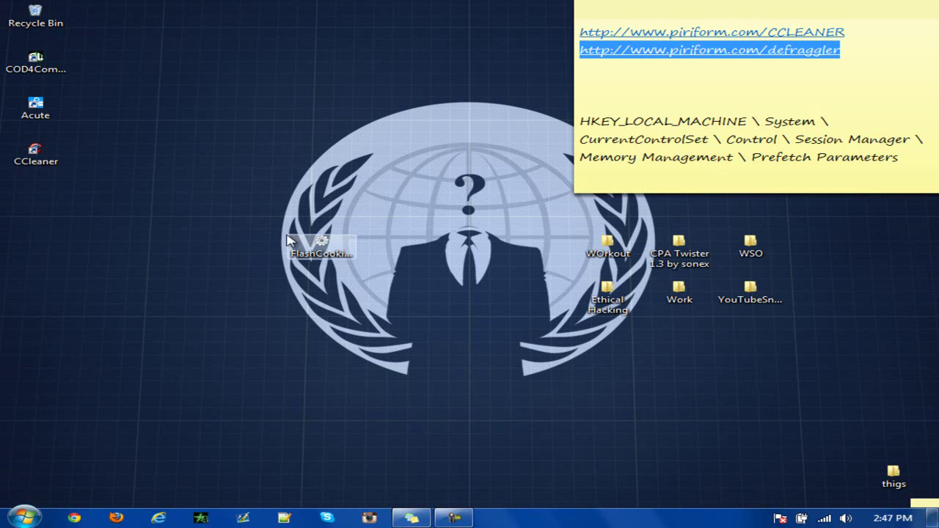
Run FlashCookieRemover from the desktop and delete all Flash cookies.
double_click(323, 248)
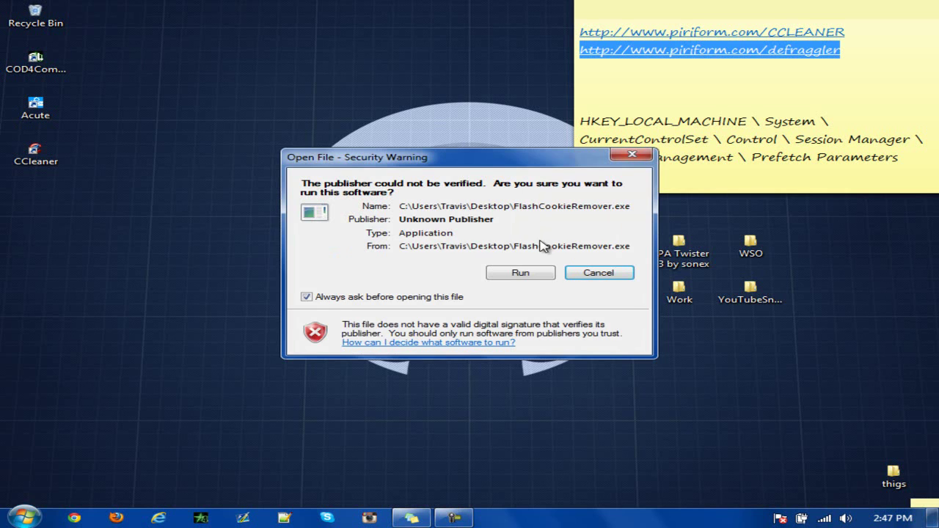
click(548, 269)
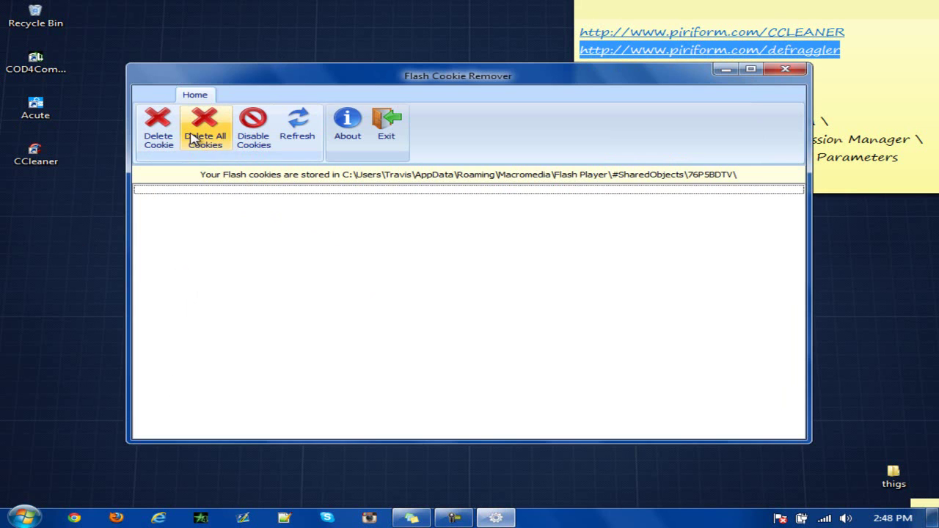
click(216, 139)
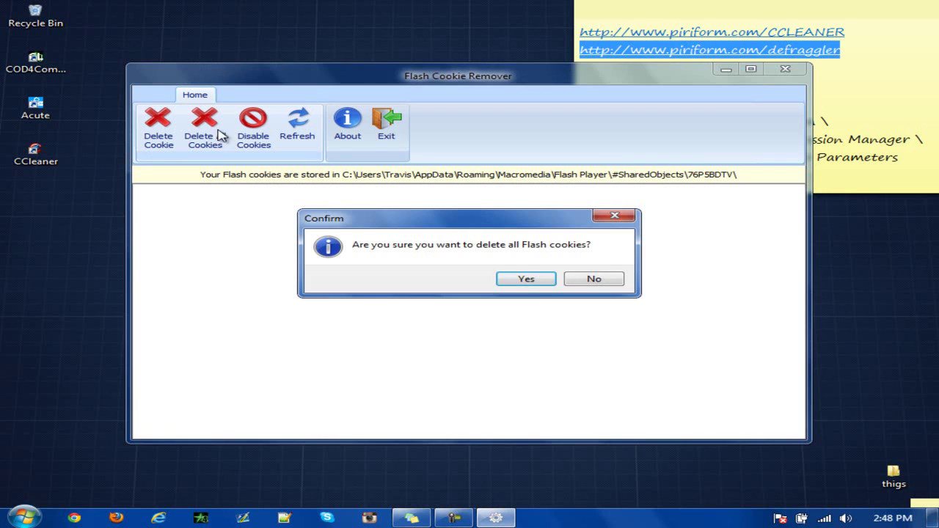
click(541, 281)
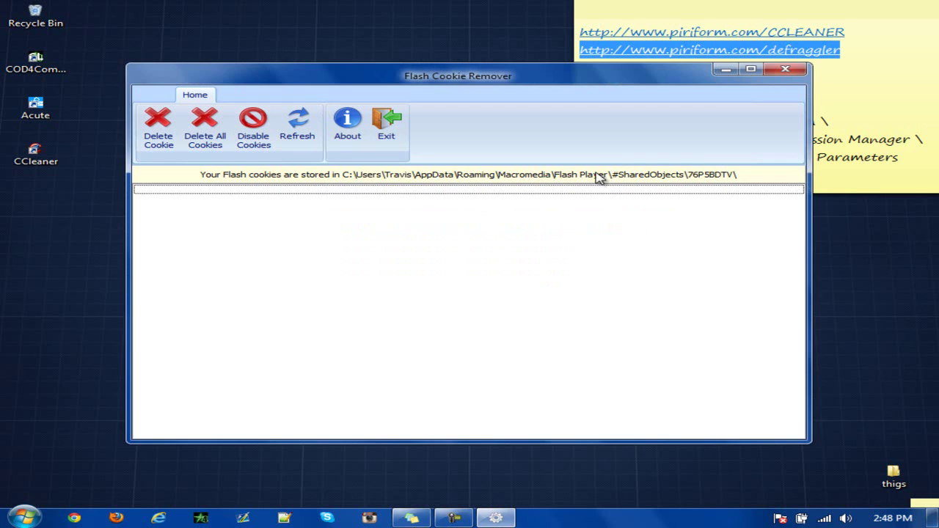
Close Flash Cookie Remover and return to the desktop.
click(786, 72)
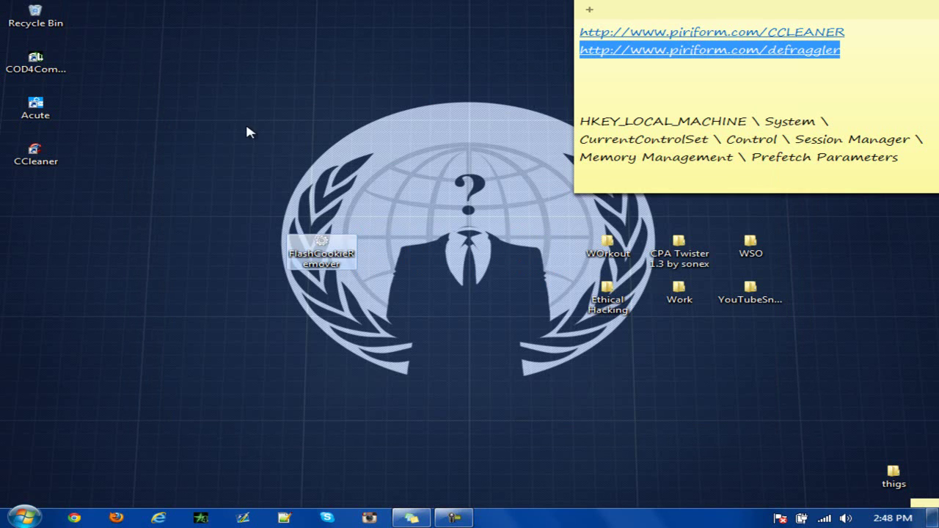
click(764, 157)
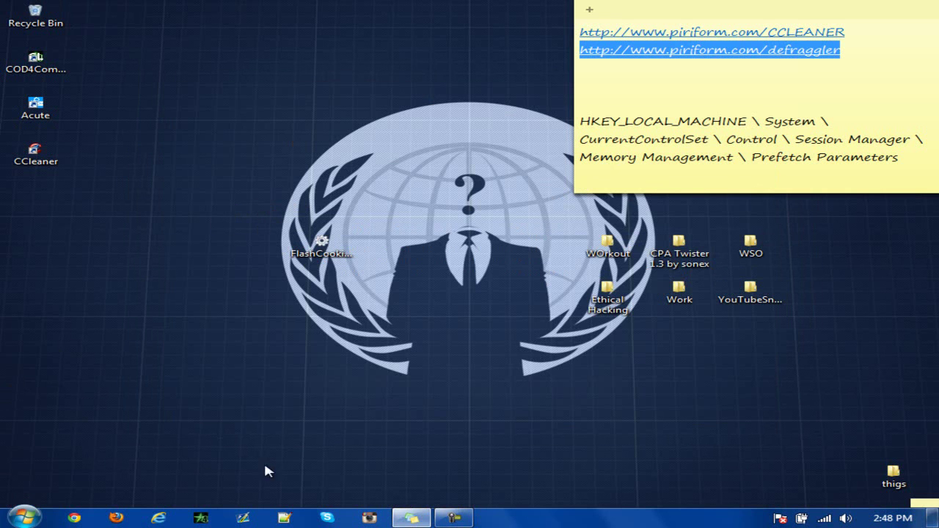
Open the performance settings for visual effects from the computer's advanced system settings.
click(26, 517)
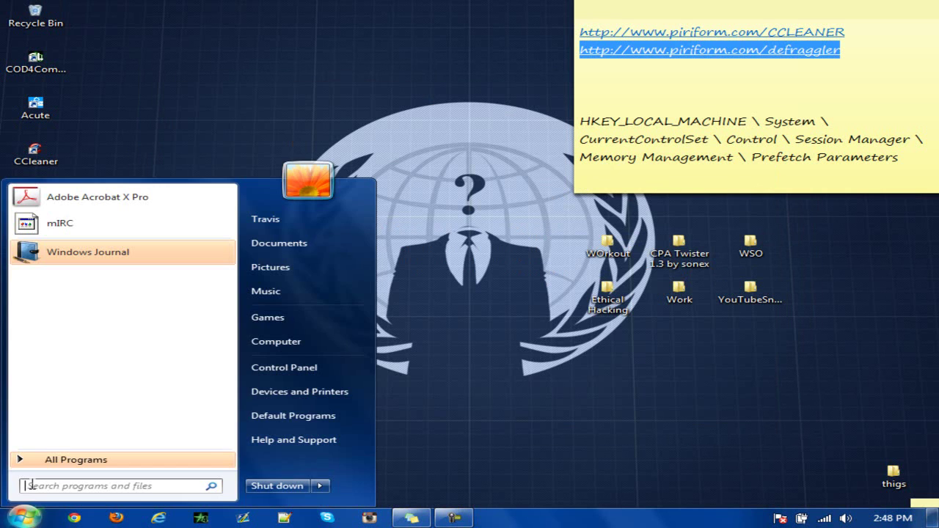
right_click(338, 342)
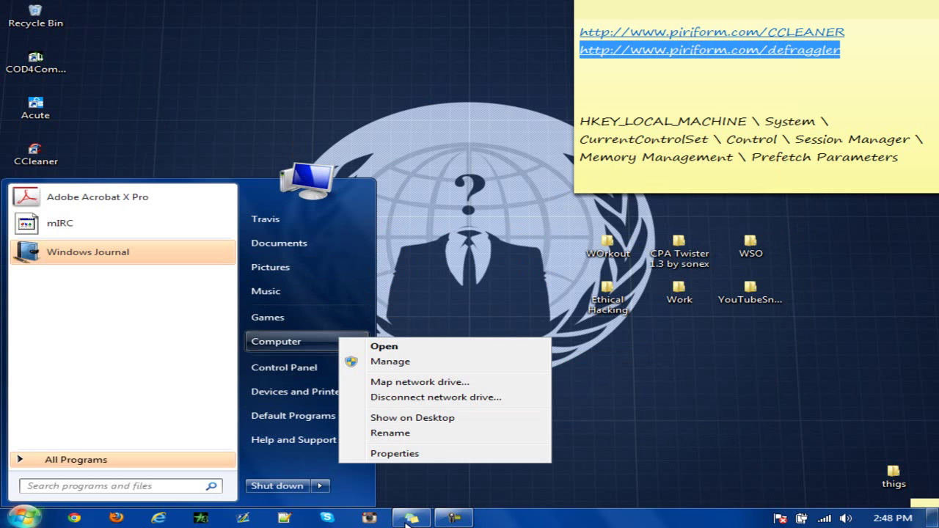
click(407, 455)
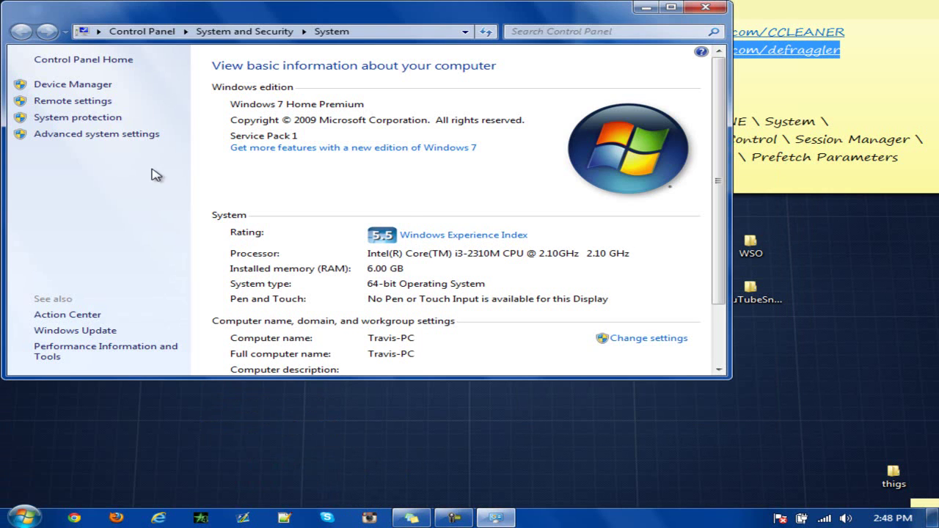
click(109, 140)
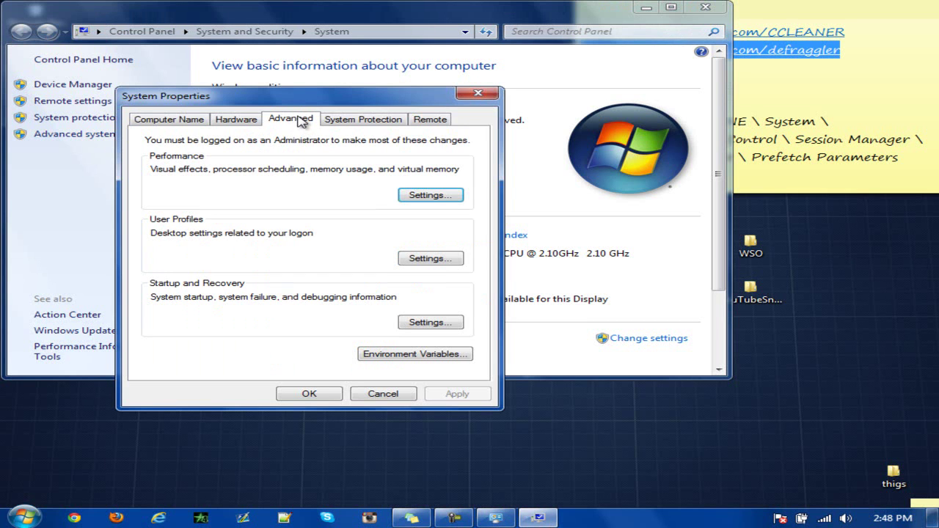
click(430, 195)
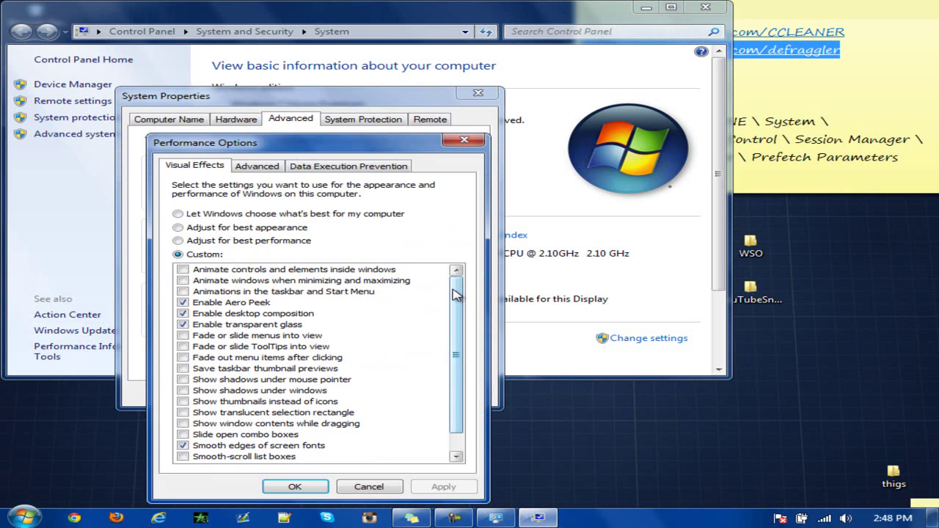
Review the custom visual effects list, accept the current selection, and close System Properties and the System window.
scroll(458, 305, down, 1)
scroll(458, 304, down, 1)
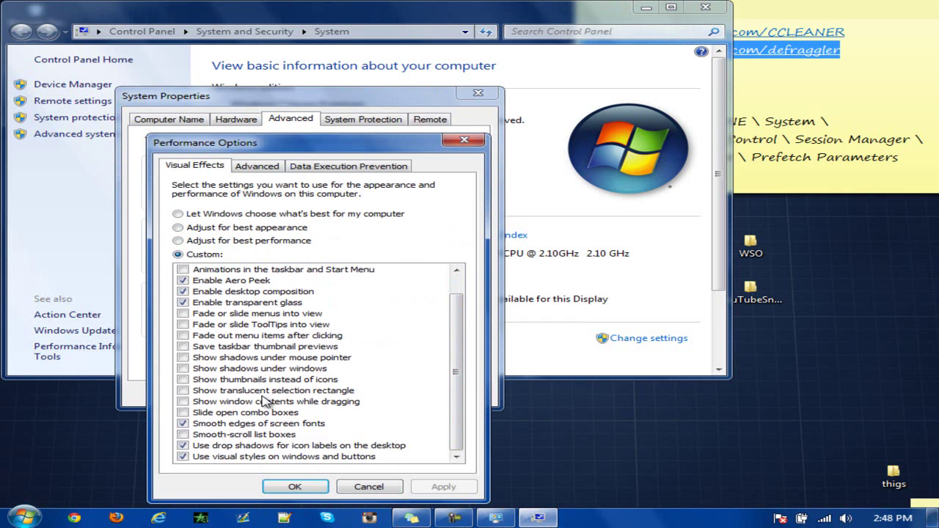
click(306, 490)
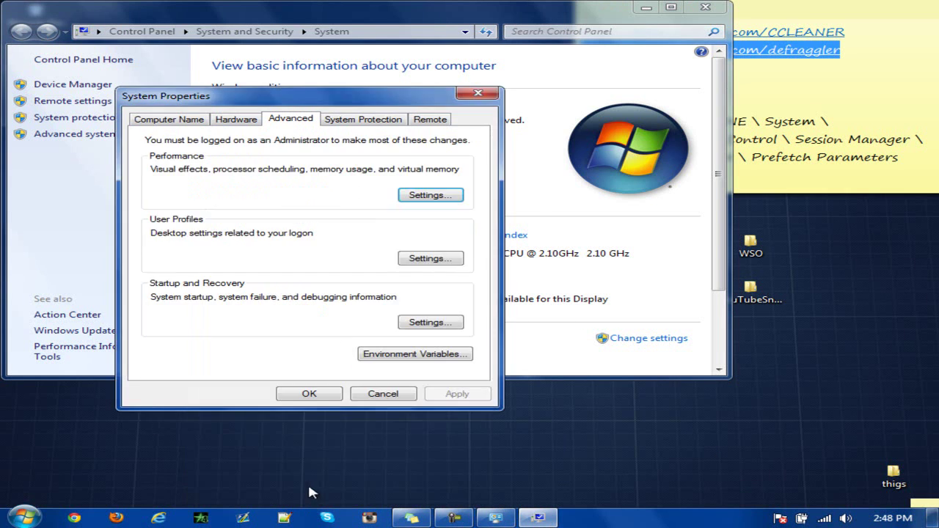
click(316, 395)
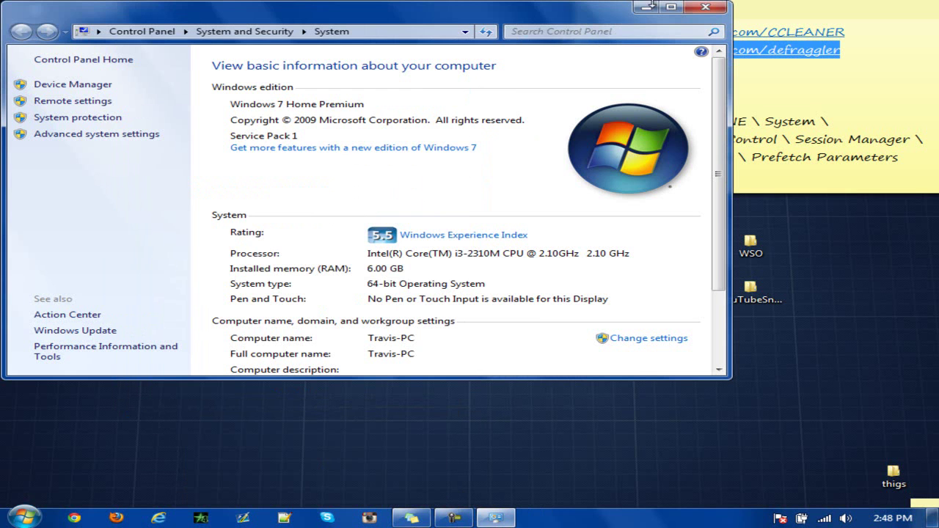
click(703, 8)
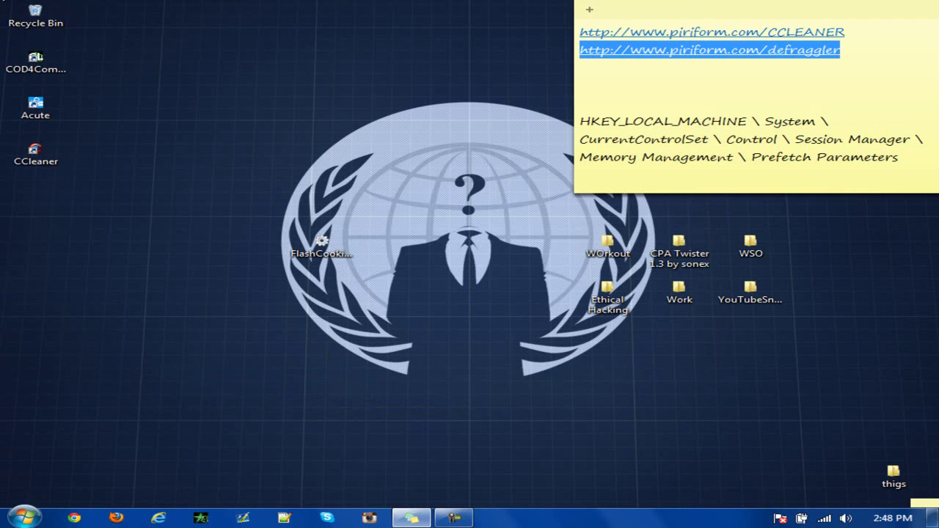
Search the installed programs for "disk cleanup" and launch Disk Cleanup.
click(25, 517)
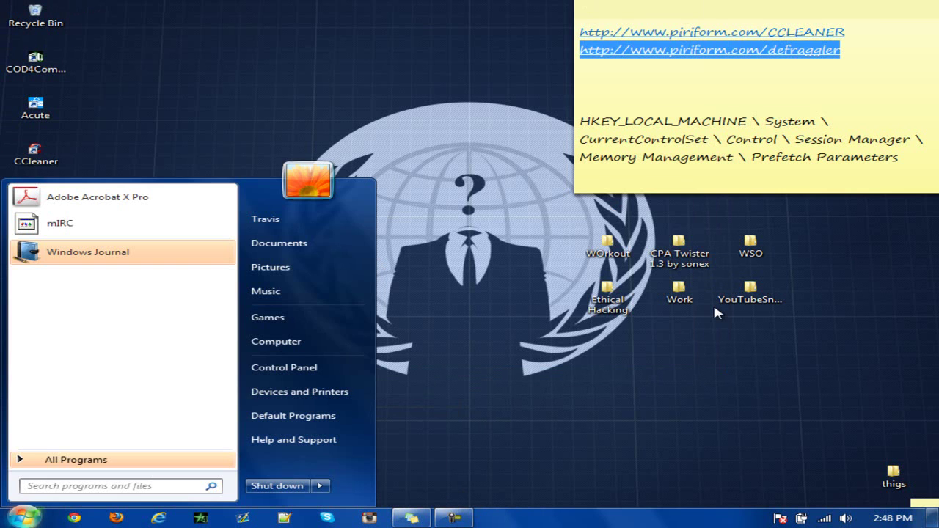
text(disk)
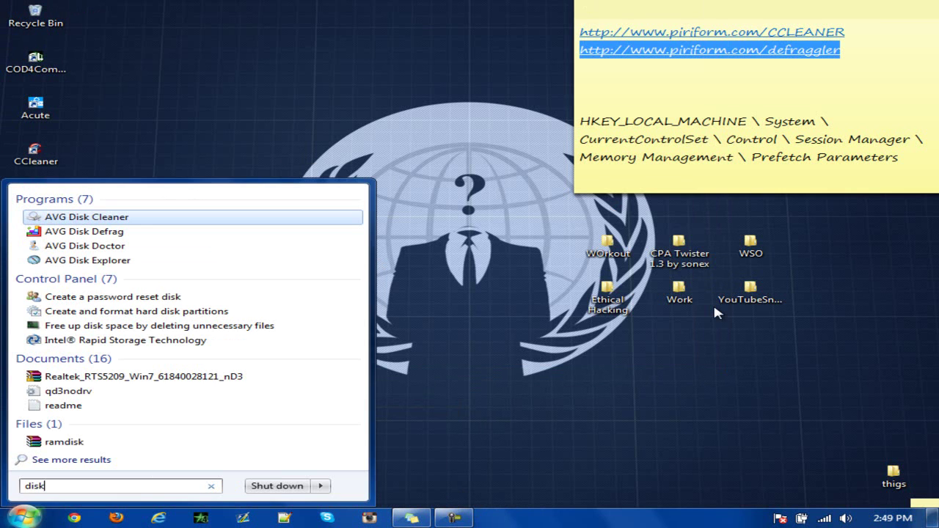
text( cleanyp)
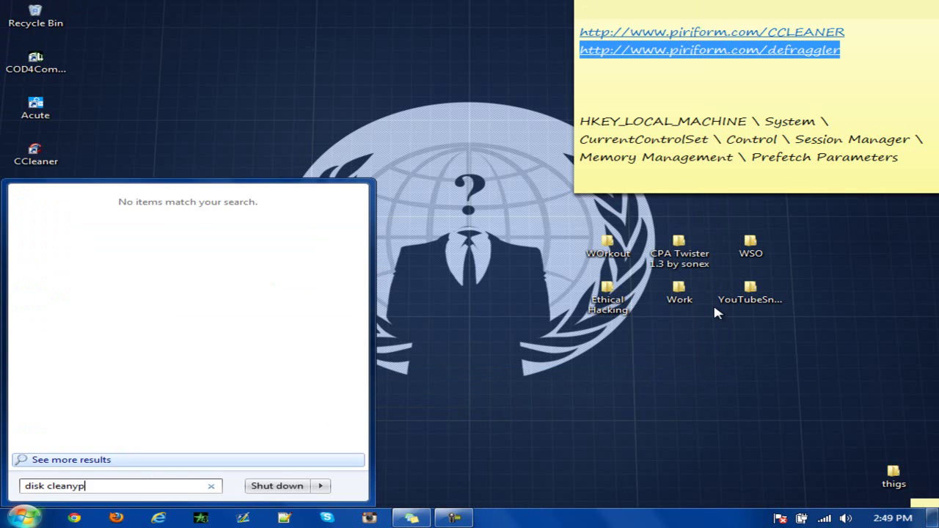
key(BackSpace)
key(BackSpace)
text(up)
key(Return)
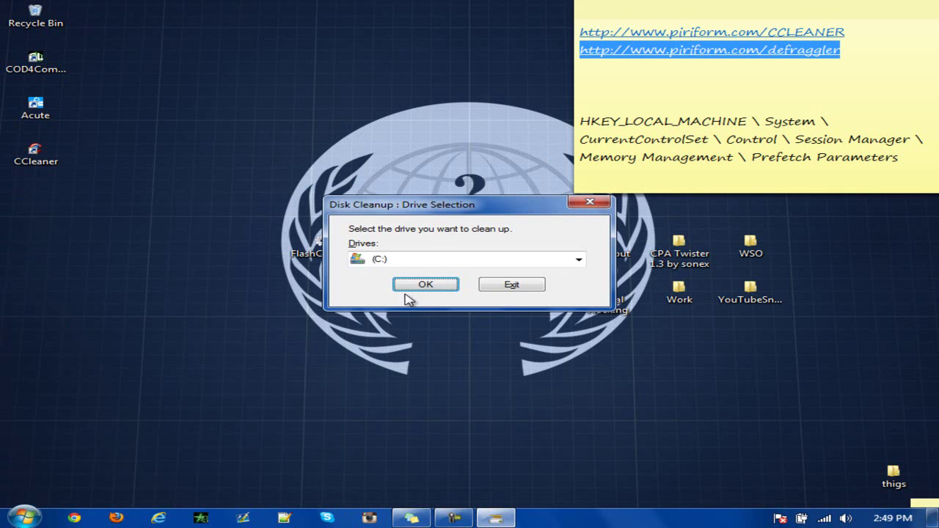
Choose drive C: for the cleanup, check the preselected file categories, and confirm deleting them.
click(579, 260)
click(469, 273)
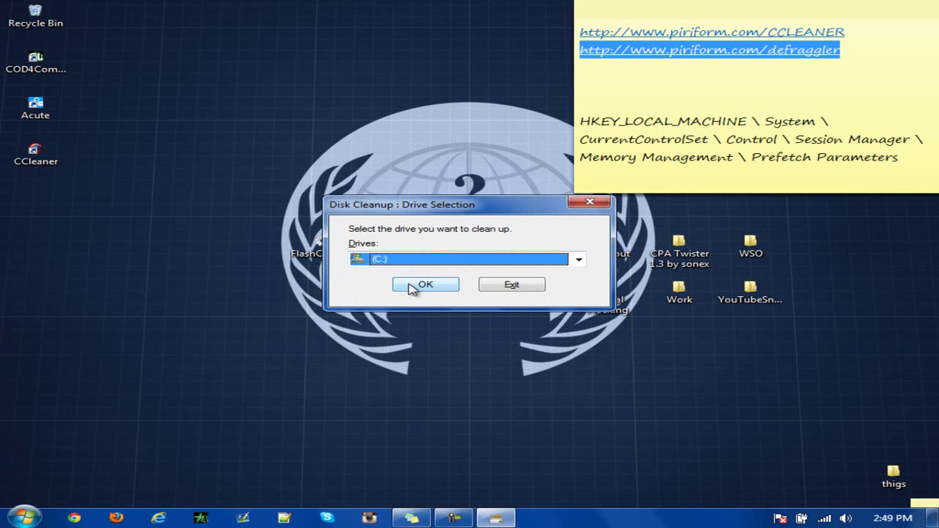
click(419, 286)
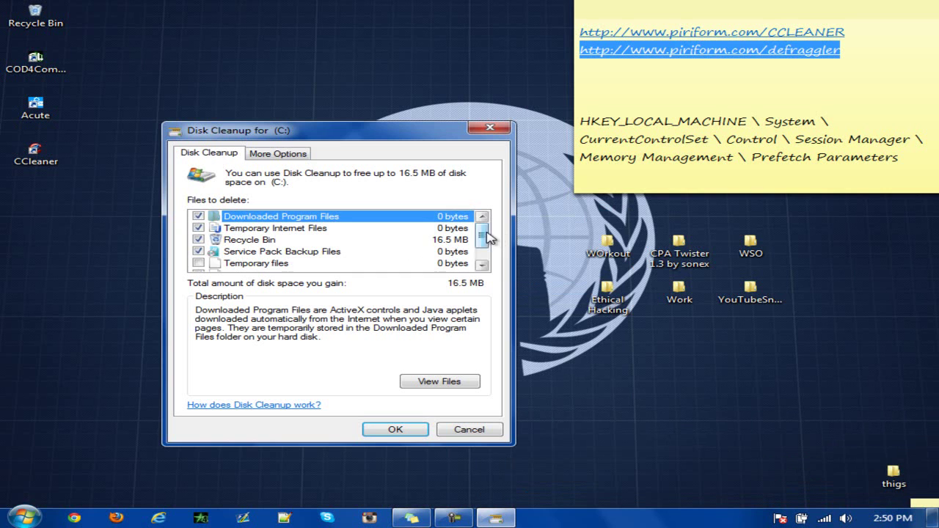
scroll(489, 238, down, 1)
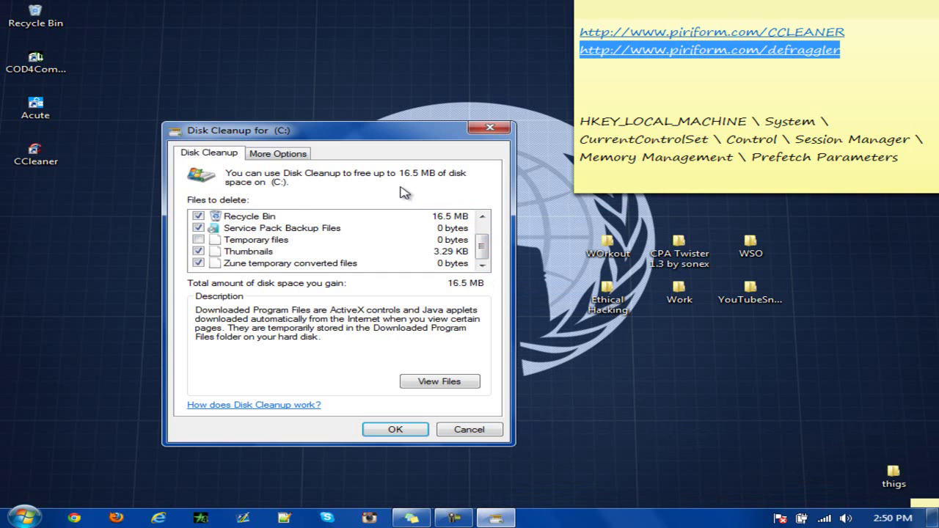
click(392, 431)
click(488, 270)
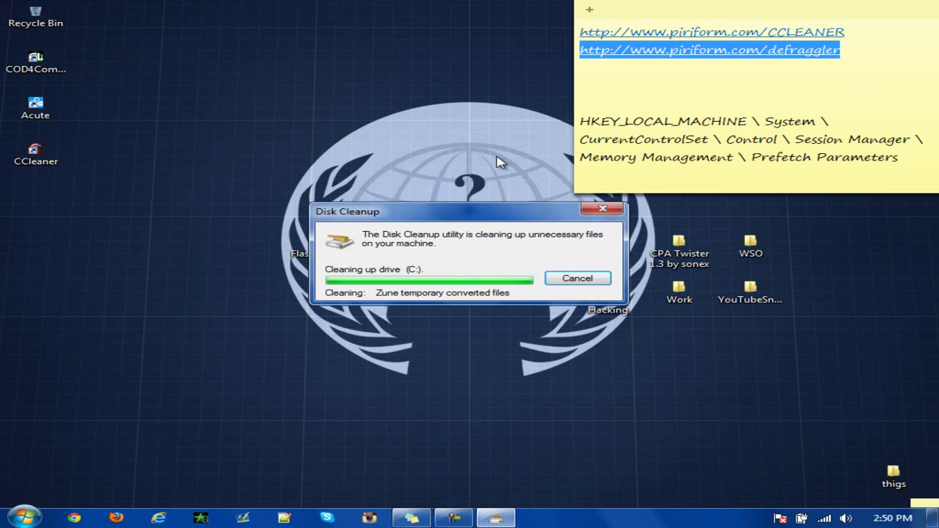
drag(490, 163, 442, 251)
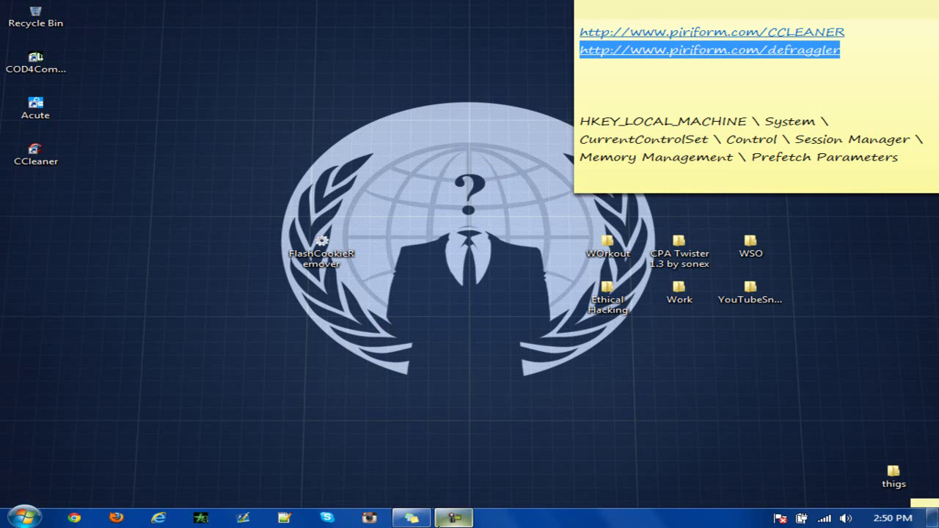
click(456, 519)
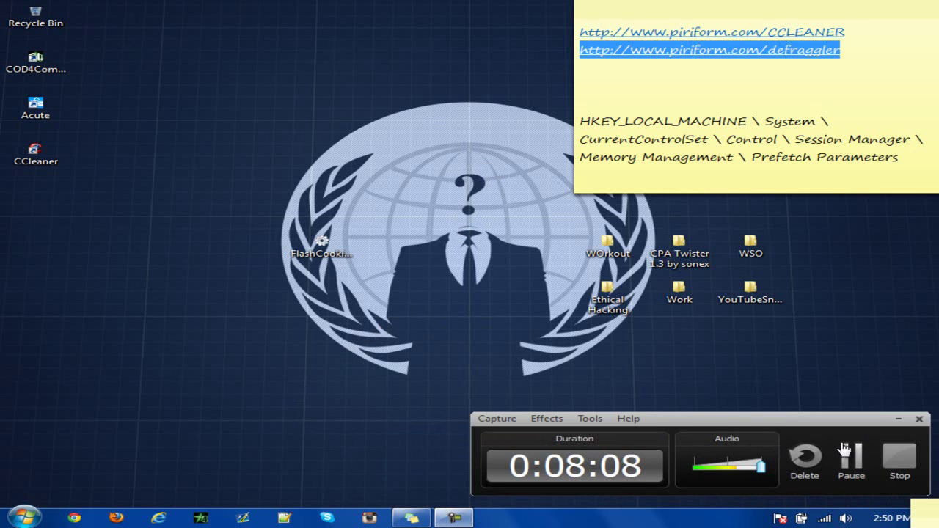